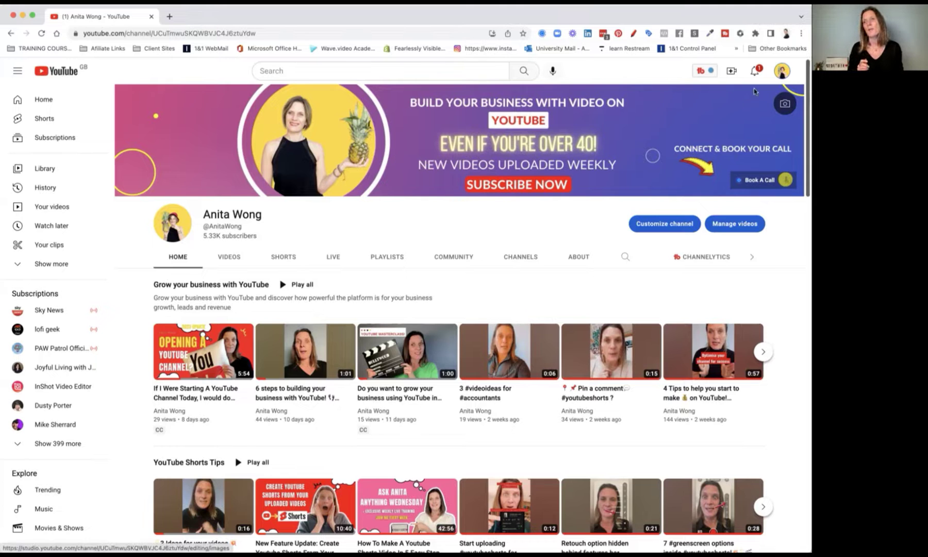
Go to YouTube Studio through the profile avatar's account menu
left_click(782, 73)
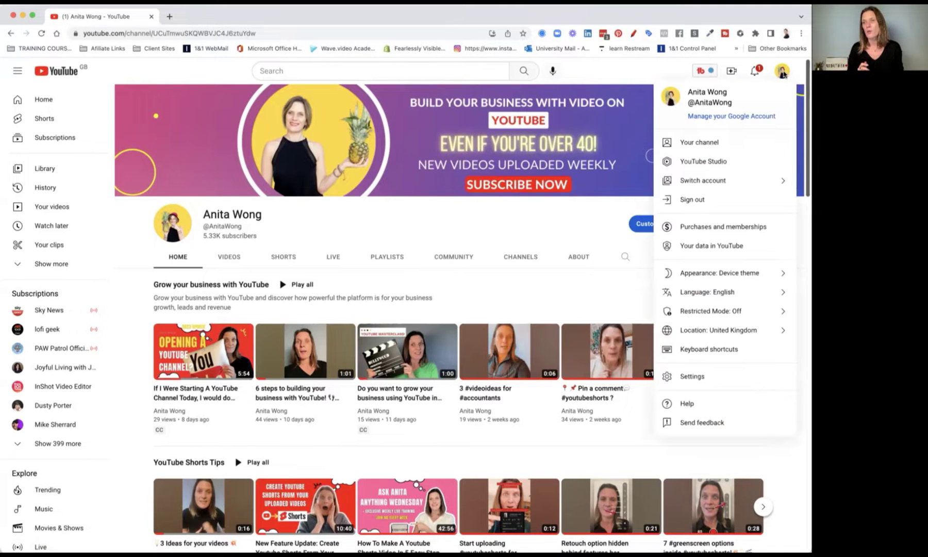
left_click(700, 163)
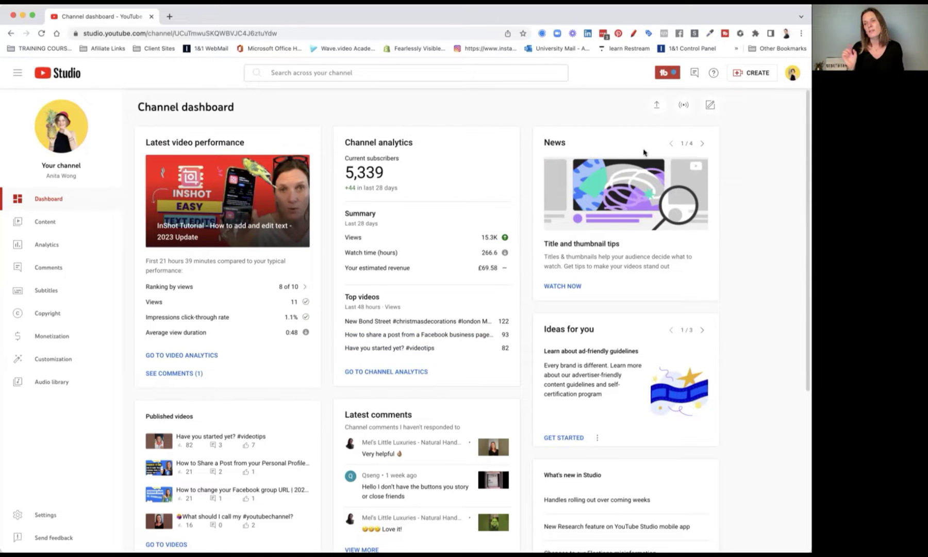
Scroll the channel dashboard, then open Analytics showing 15,323 views over the last 28 days
scroll(604, 295, "down", 2)
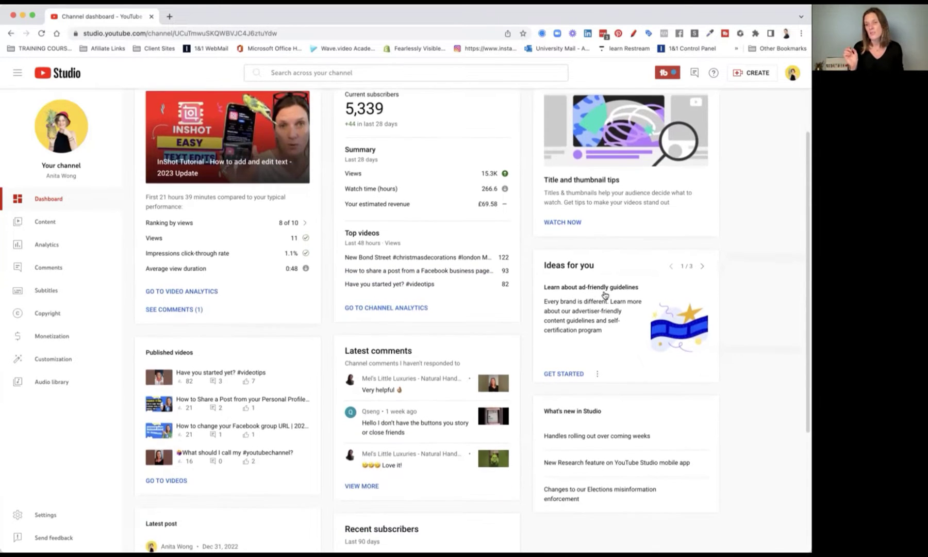
scroll(605, 295, "down", 4)
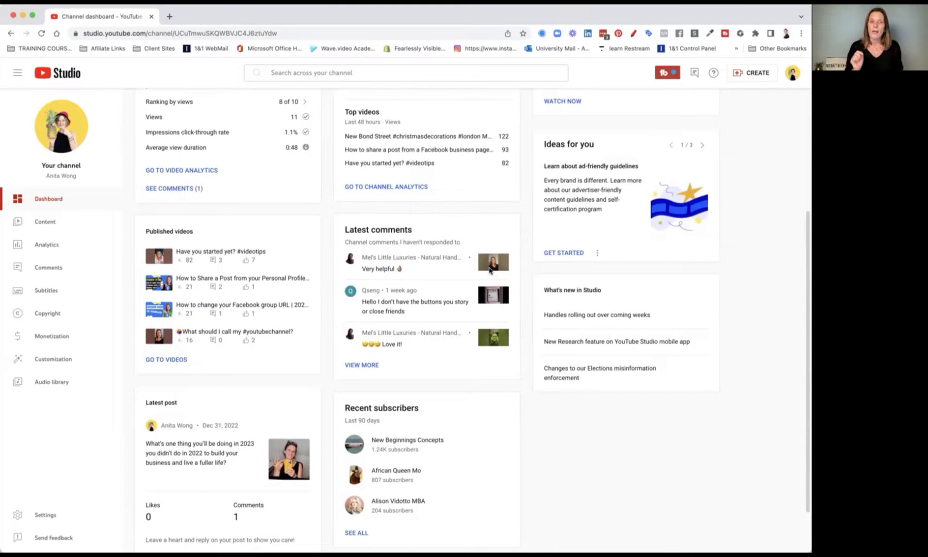
scroll(490, 269, "up", 6)
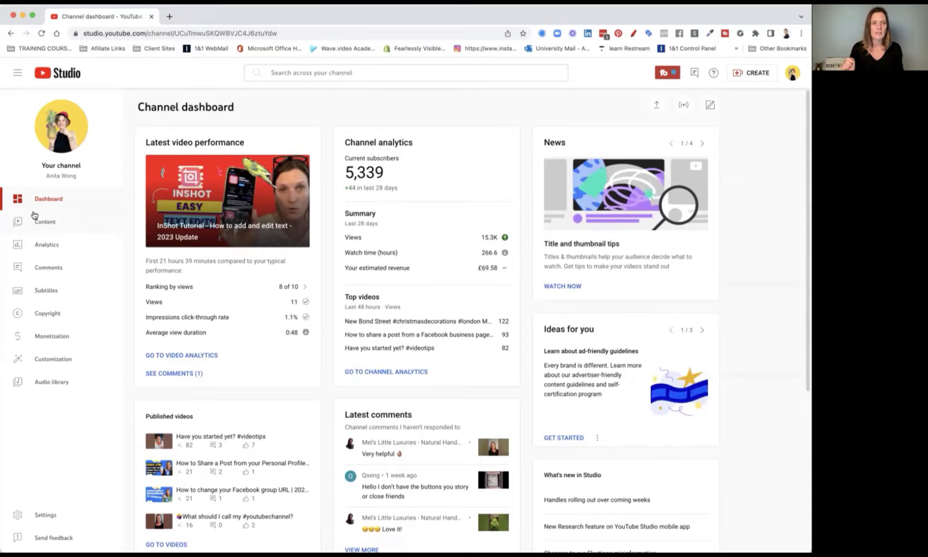
left_click(42, 250)
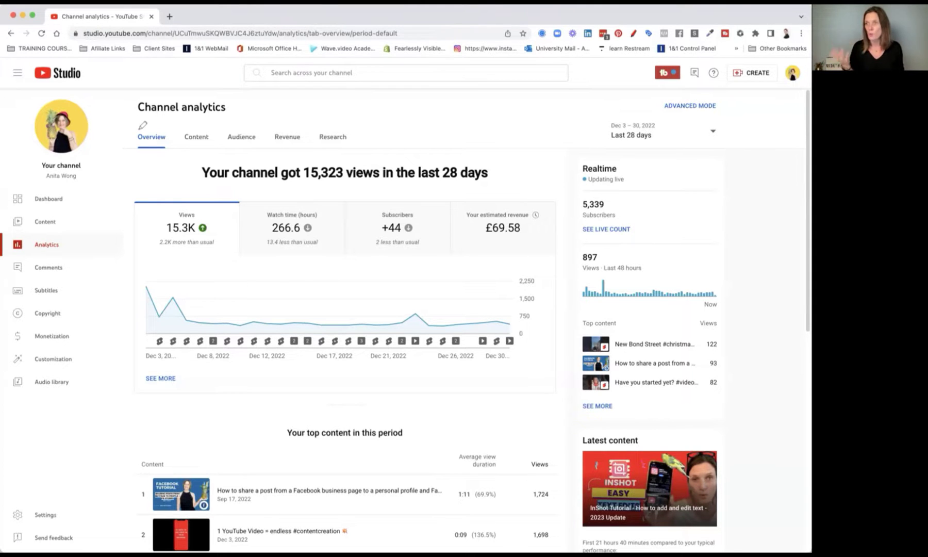
Highlight the Dec 3–30 reporting range and open the reporting-period dropdown
mouse_move(593, 120)
left_mouse_down()
mouse_move(686, 120)
mouse_move(635, 148)
mouse_move(592, 136)
mouse_move(597, 114)
left_mouse_up()
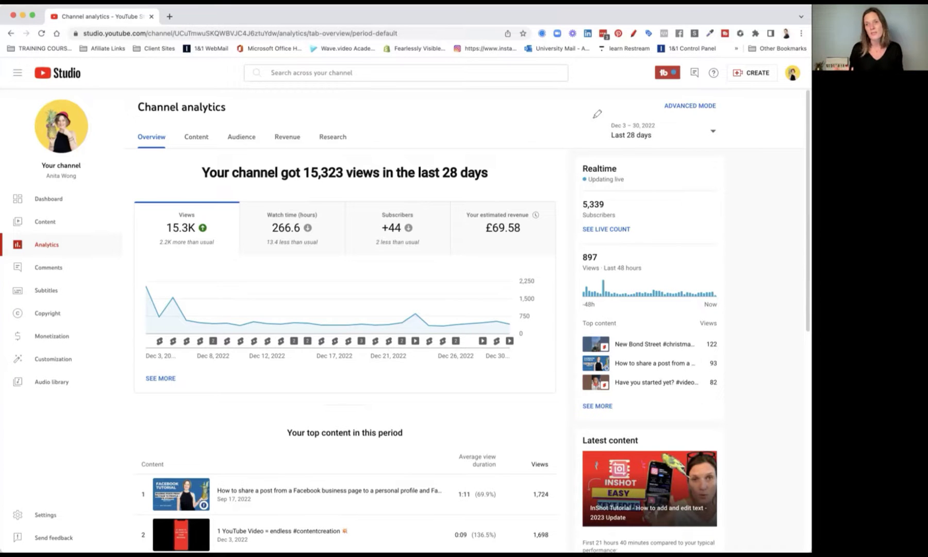
mouse_move(593, 118)
left_mouse_down()
mouse_move(663, 109)
mouse_move(670, 140)
mouse_move(585, 138)
mouse_move(592, 116)
left_mouse_up()
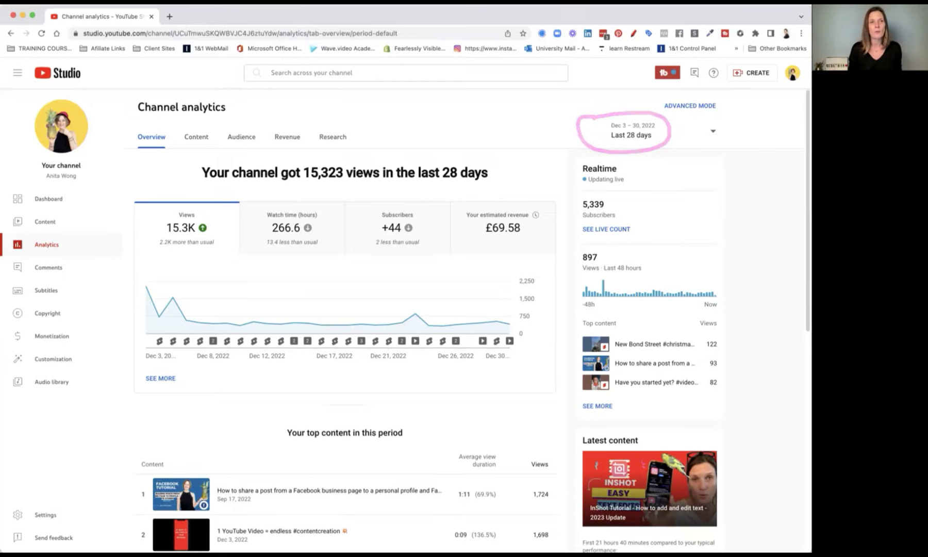
left_click(713, 135)
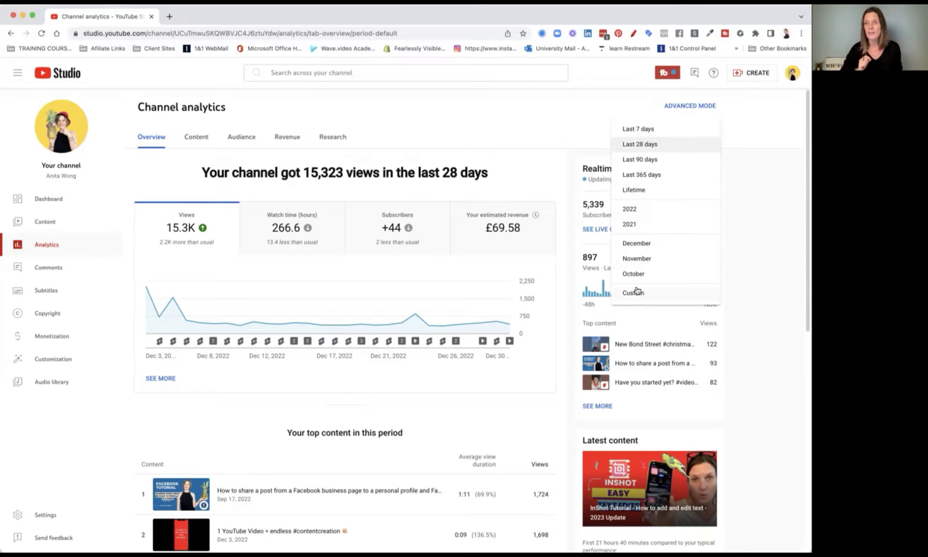
Switch analytics to December and inspect the views, watch hours, subscribers and revenue cards
left_click(644, 246)
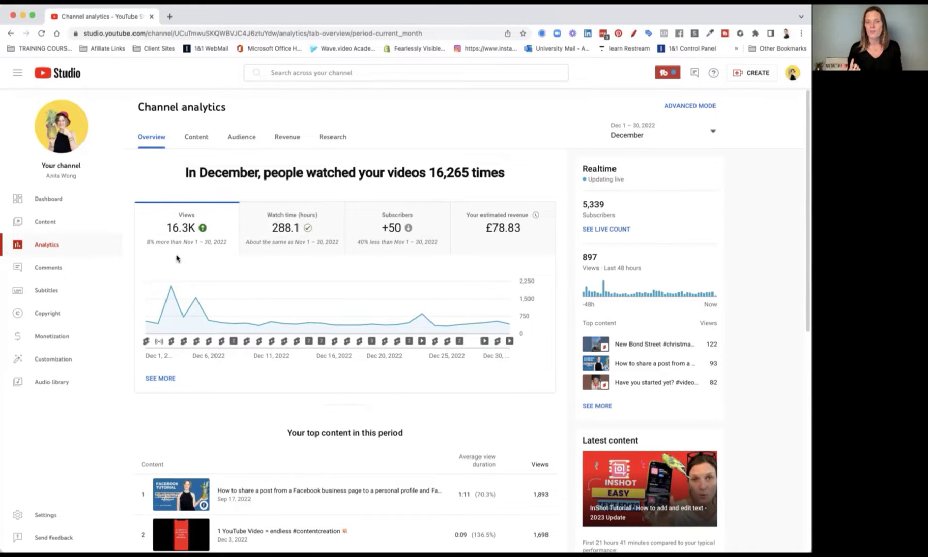
mouse_move(179, 234)
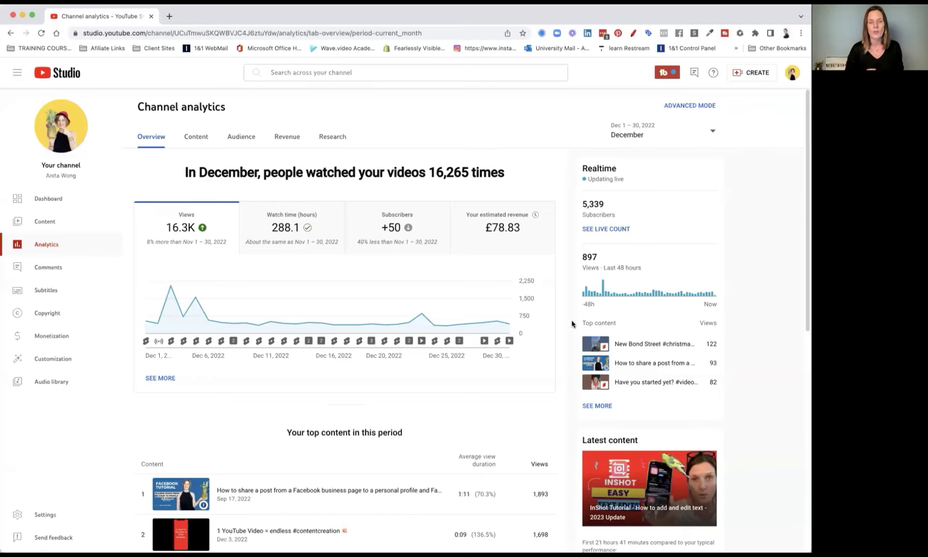
mouse_move(282, 235)
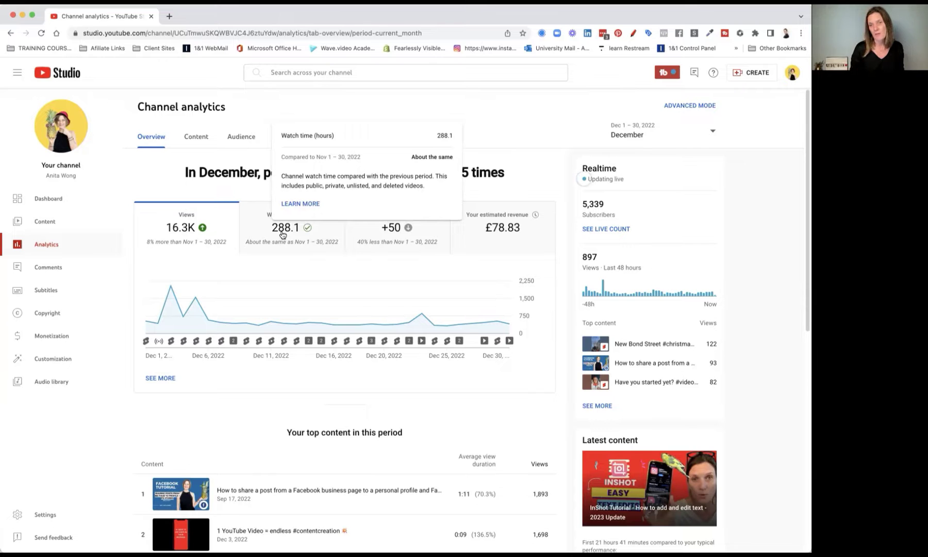
mouse_move(399, 235)
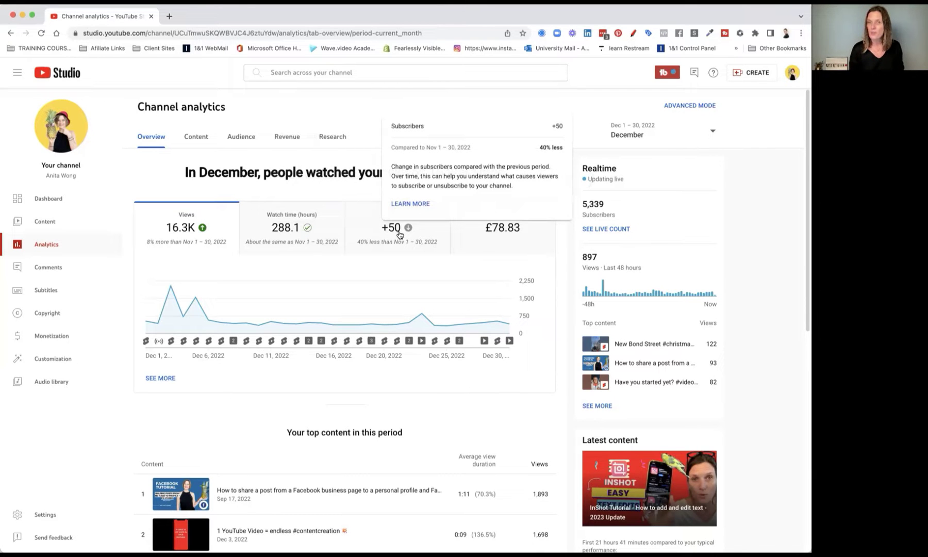
mouse_move(488, 235)
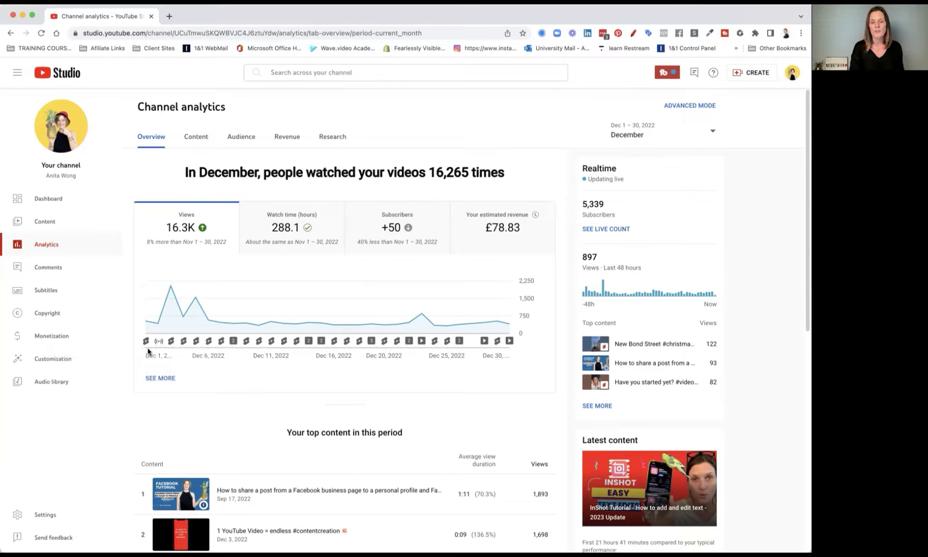
mouse_move(159, 341)
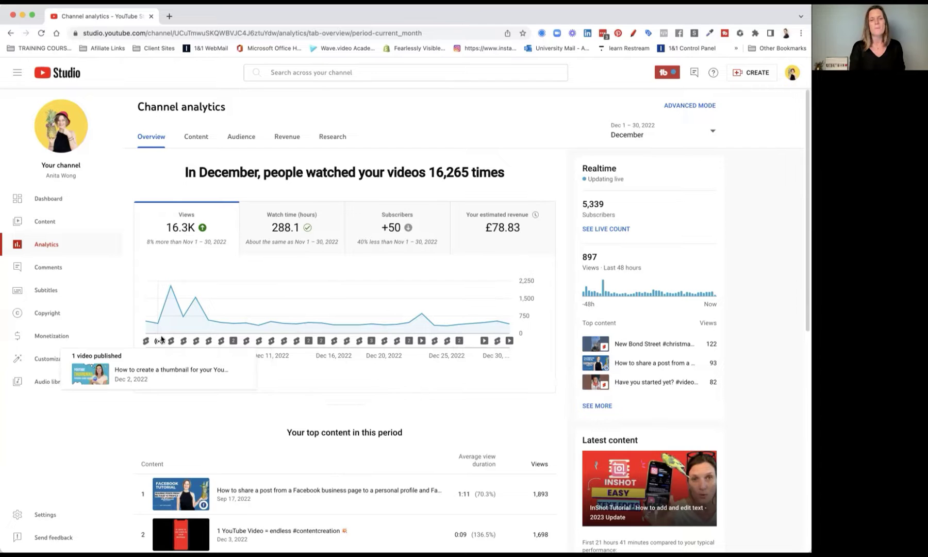
scroll(390, 401, "down", 1)
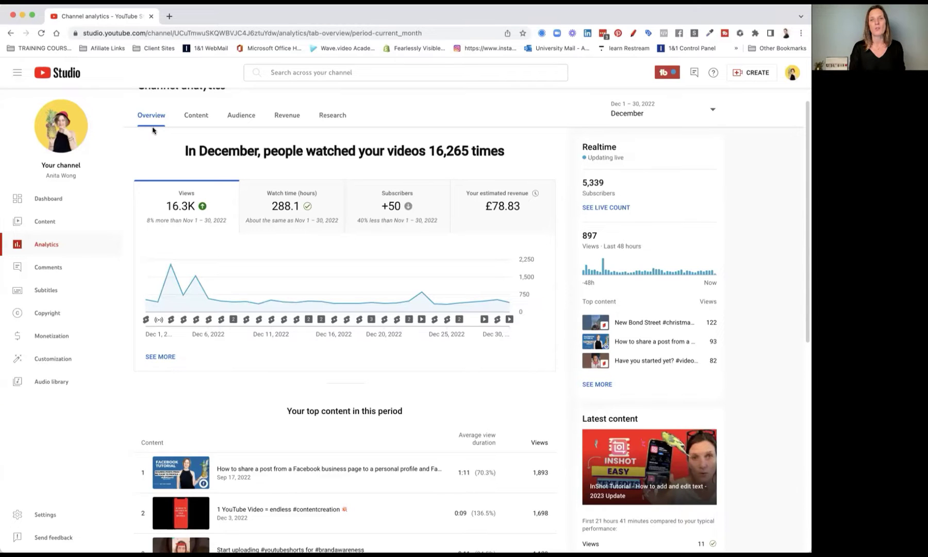
mouse_move(569, 152)
left_mouse_down()
mouse_move(635, 132)
mouse_move(726, 201)
mouse_move(751, 309)
mouse_move(705, 387)
mouse_move(613, 399)
mouse_move(529, 290)
mouse_move(558, 156)
mouse_move(601, 150)
mouse_move(598, 159)
left_mouse_up()
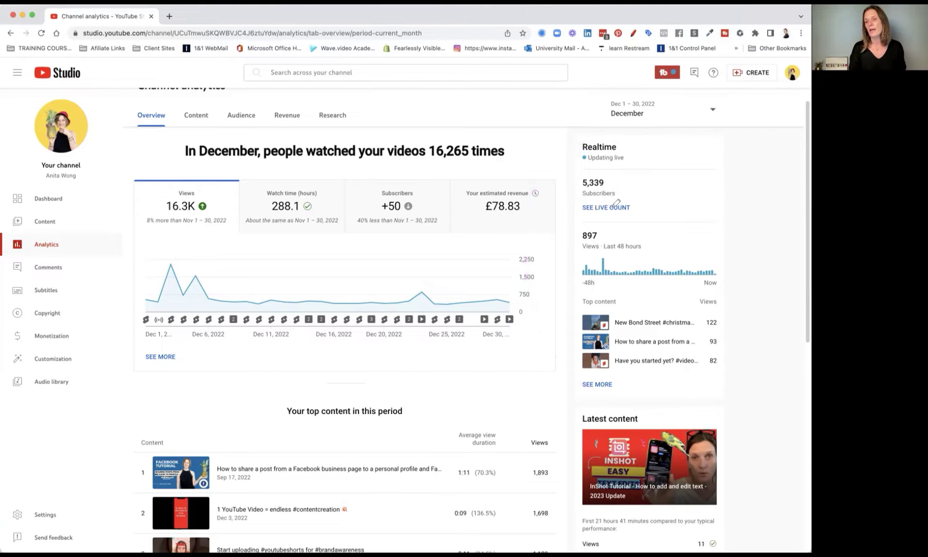
mouse_move(575, 178)
left_mouse_down()
mouse_move(621, 166)
mouse_move(592, 207)
mouse_move(580, 178)
left_mouse_up()
mouse_move(579, 229)
left_mouse_down()
mouse_move(587, 220)
mouse_move(653, 227)
mouse_move(644, 249)
mouse_move(587, 249)
mouse_move(573, 235)
mouse_move(582, 225)
left_mouse_up()
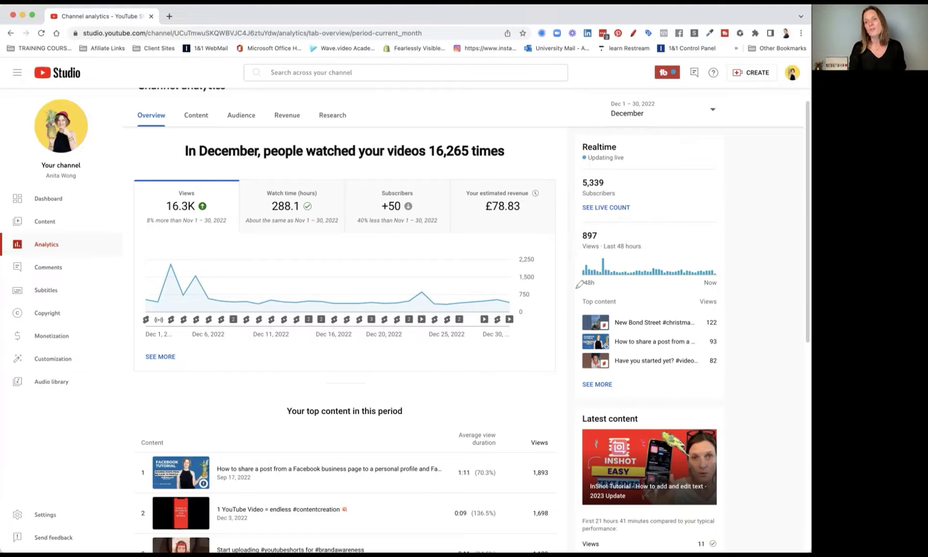
mouse_move(581, 292)
left_mouse_down()
mouse_move(617, 286)
mouse_move(729, 306)
mouse_move(727, 357)
mouse_move(650, 385)
mouse_move(556, 344)
mouse_move(594, 285)
mouse_move(608, 283)
left_mouse_up()
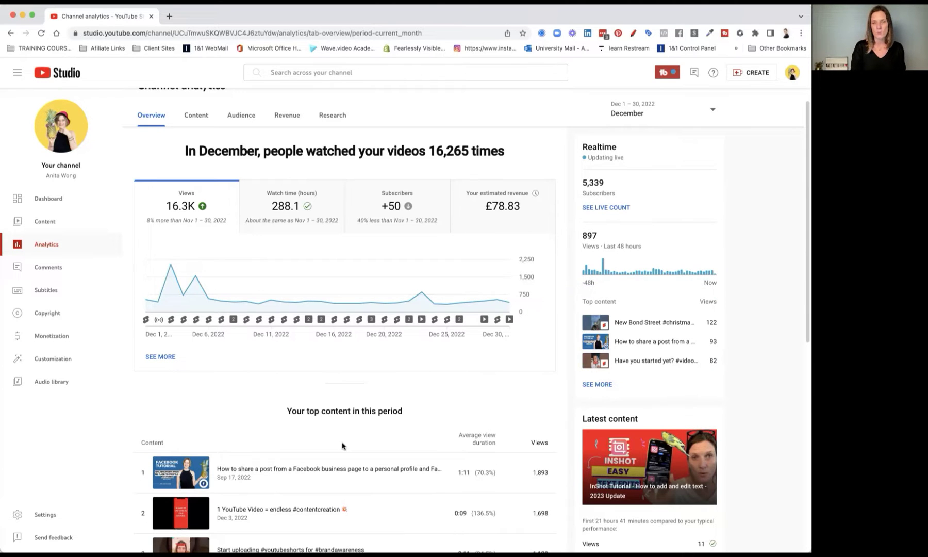
Browse December's top and latest content, then open the Content tab's breakdown by type
scroll(360, 361, "down", 5)
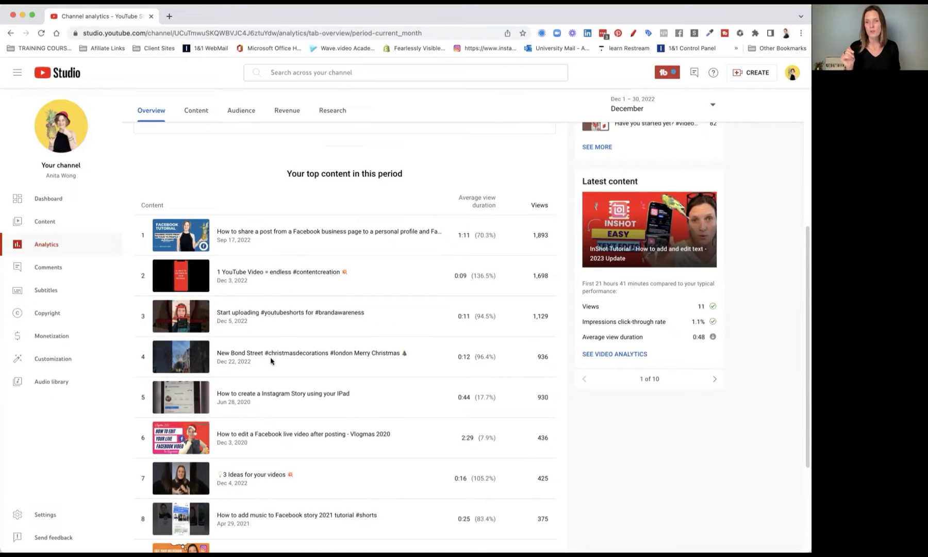
scroll(278, 404, "down", 2)
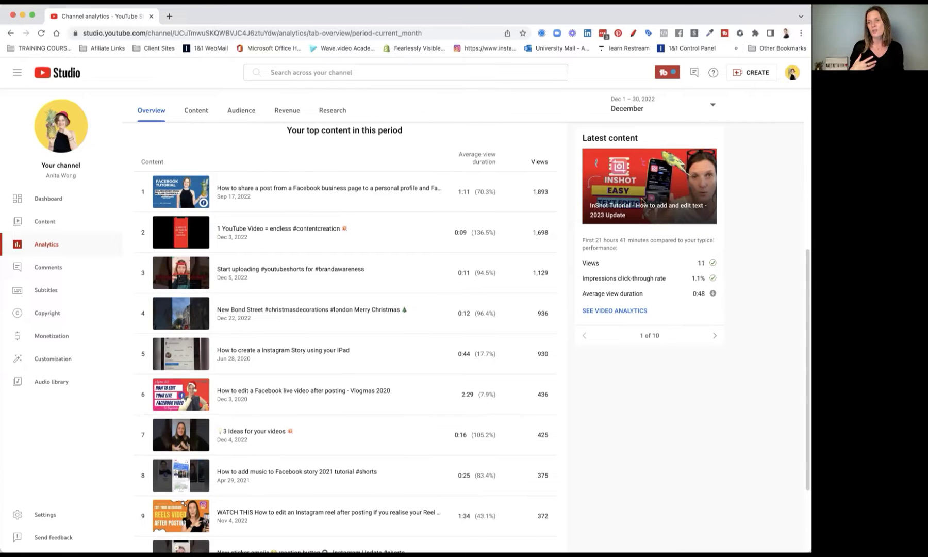
left_click(714, 338)
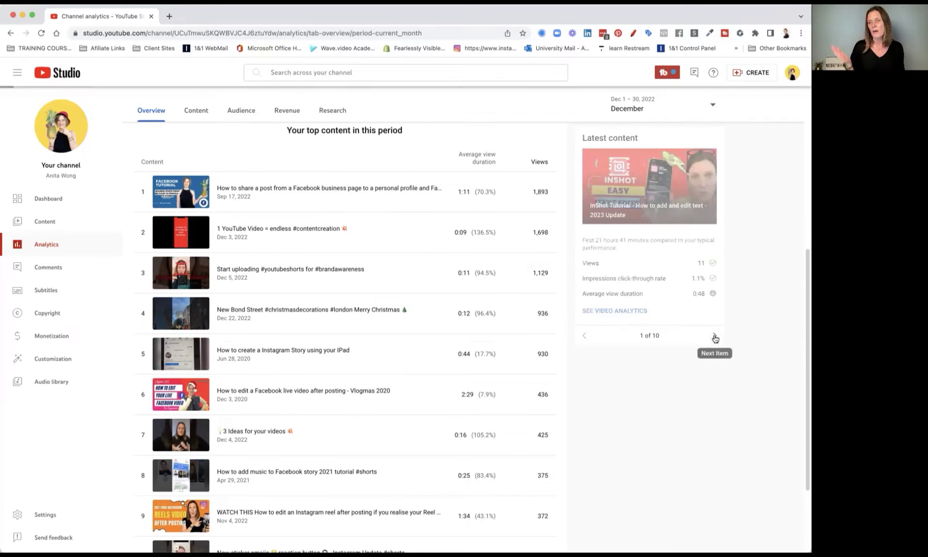
left_click(715, 337)
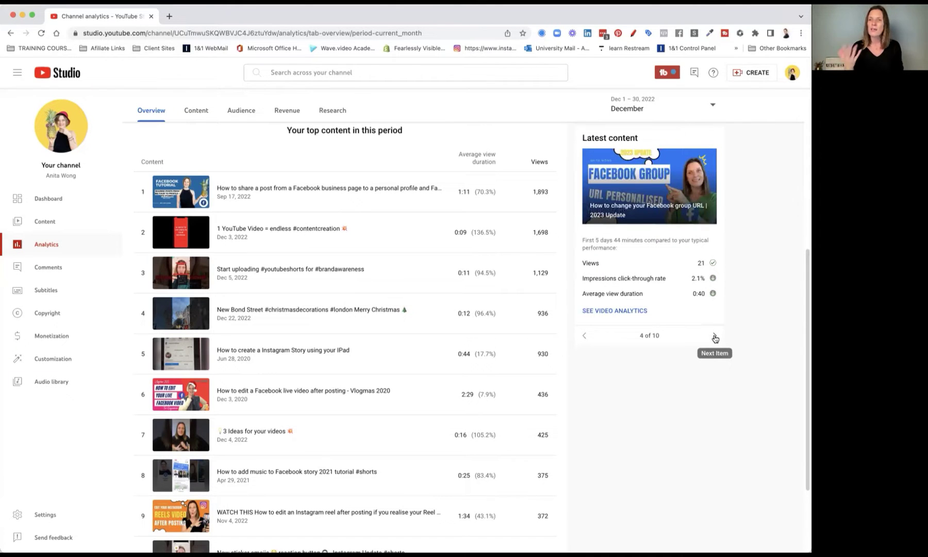
scroll(713, 337, "up", 5)
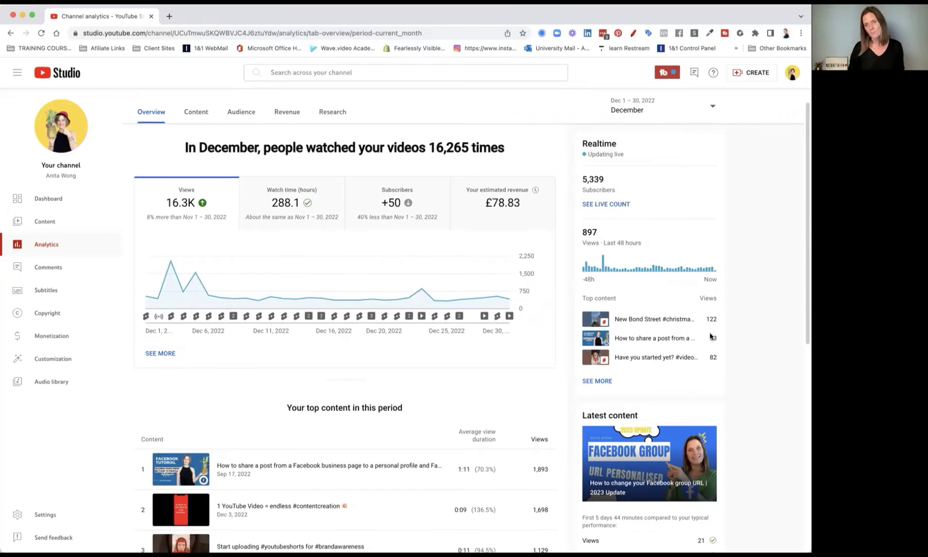
left_click(195, 113)
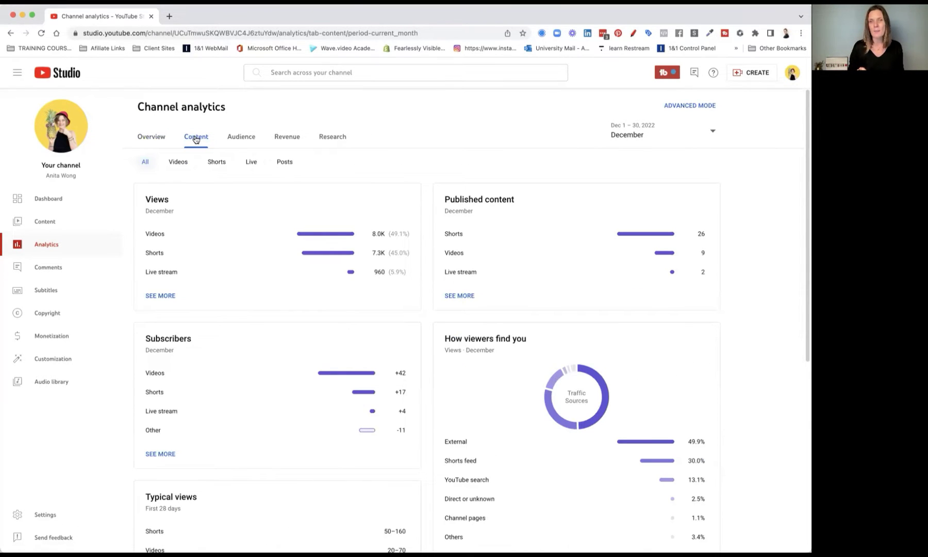
scroll(195, 139, "down", 1)
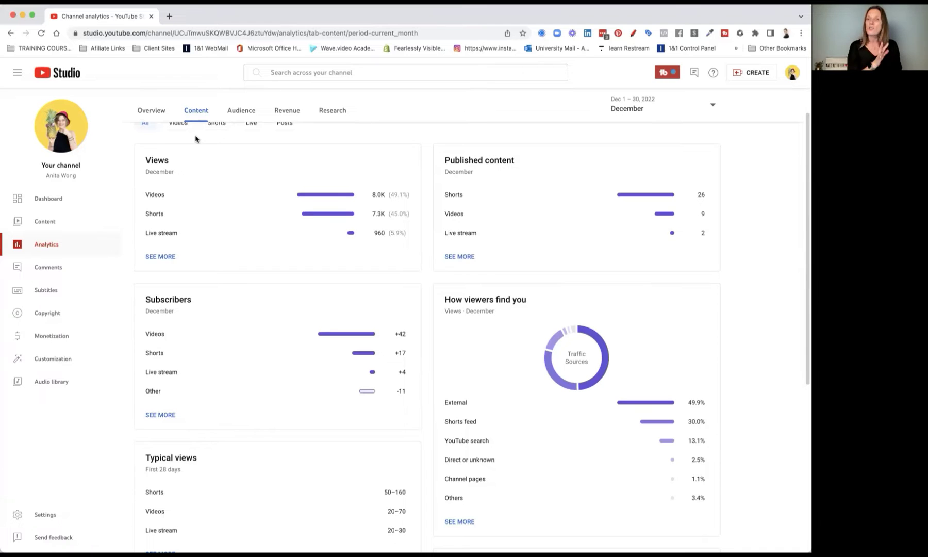
scroll(195, 138, "up", 1)
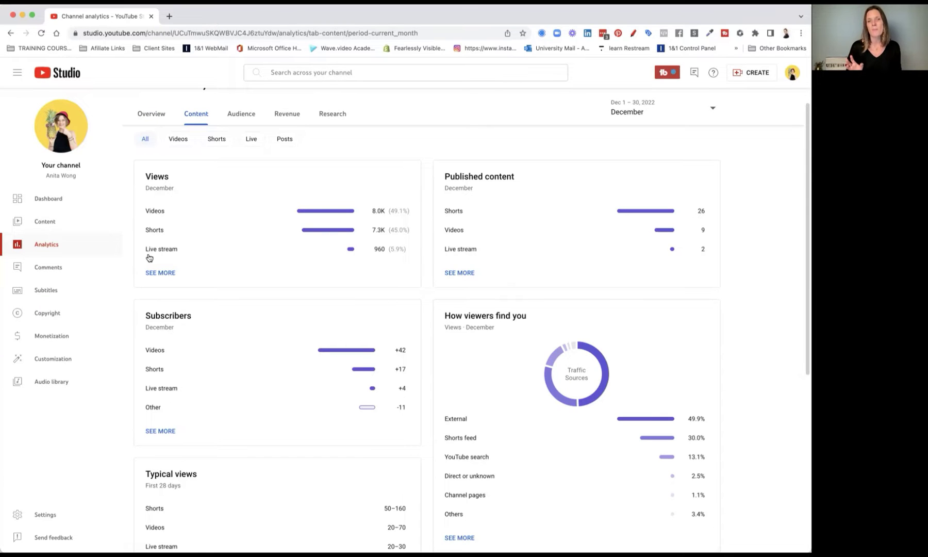
scroll(149, 257, "down", 3)
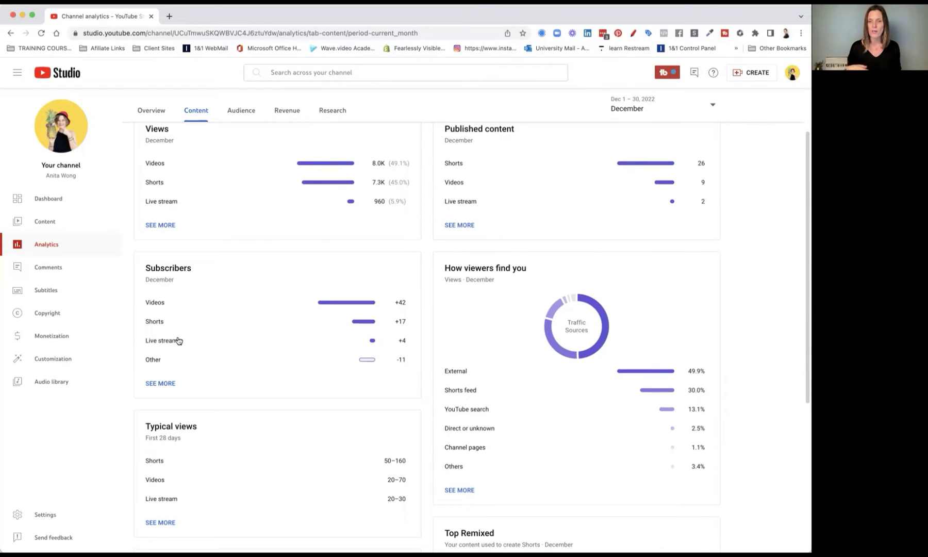
scroll(178, 340, "down", 2)
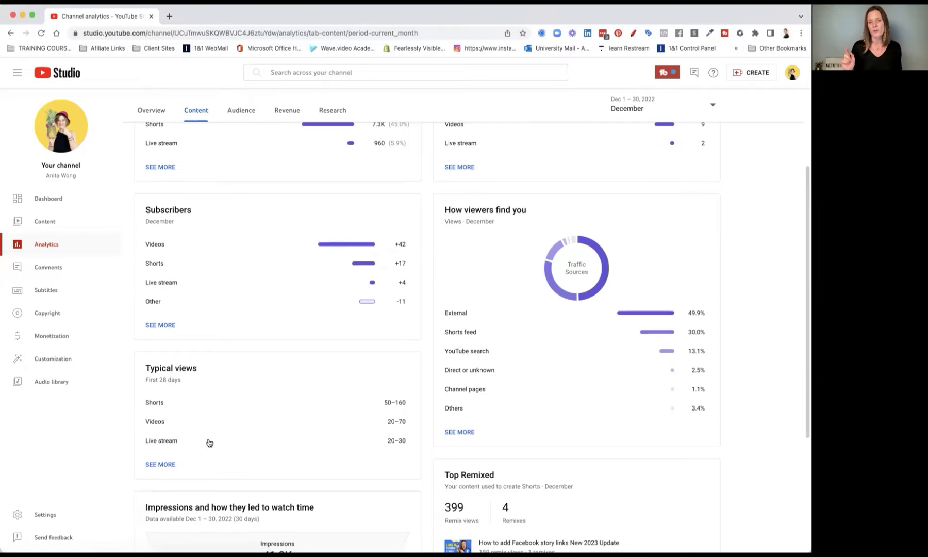
scroll(207, 440, "down", 5)
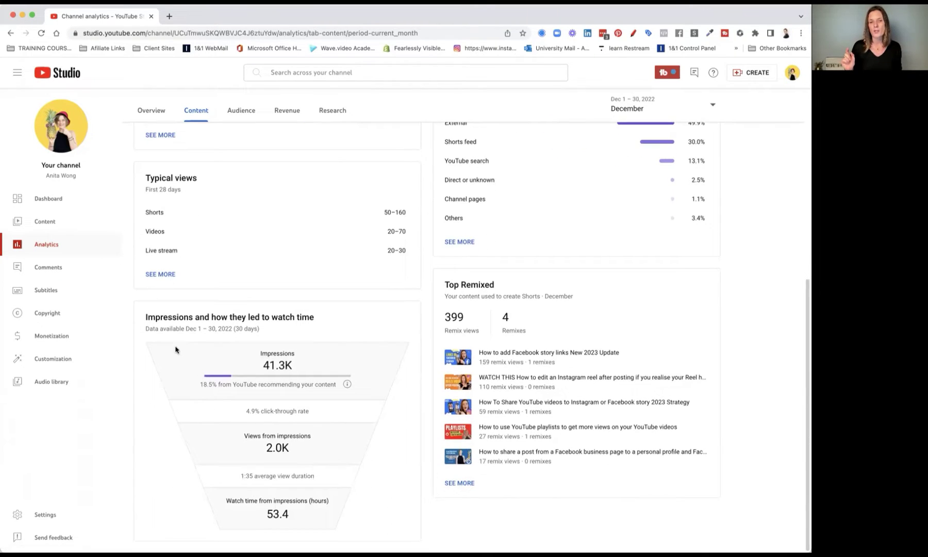
scroll(289, 344, "up", 8)
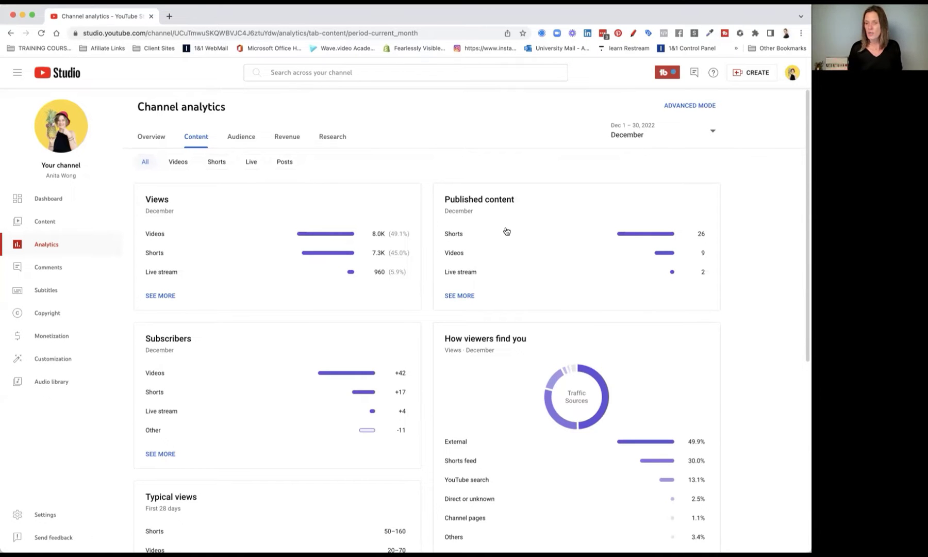
mouse_move(518, 336)
scroll(519, 335, "down", 3)
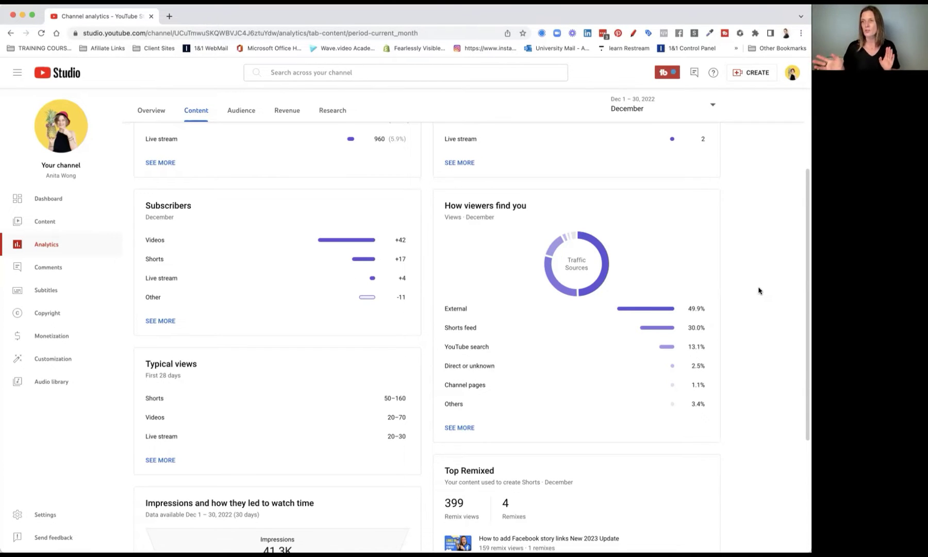
scroll(758, 290, "down", 4)
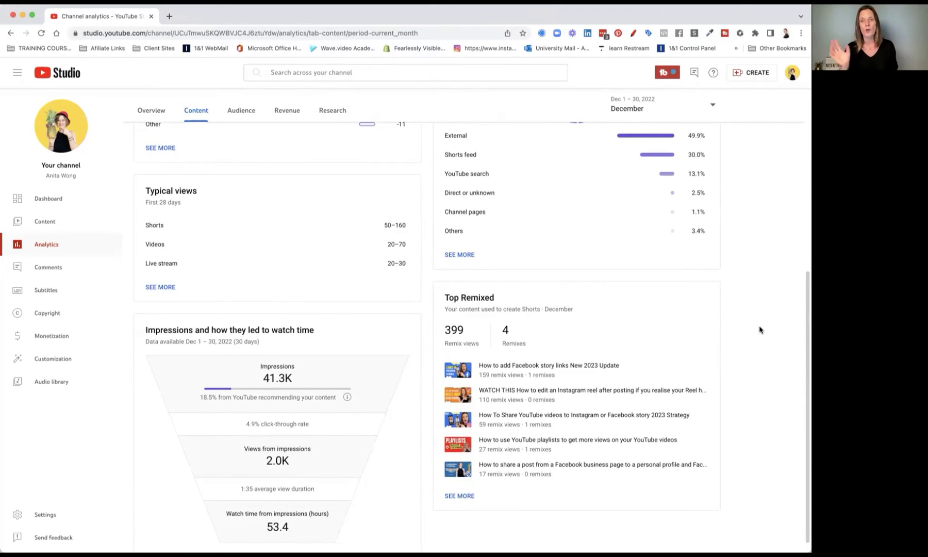
scroll(760, 330, "up", 1)
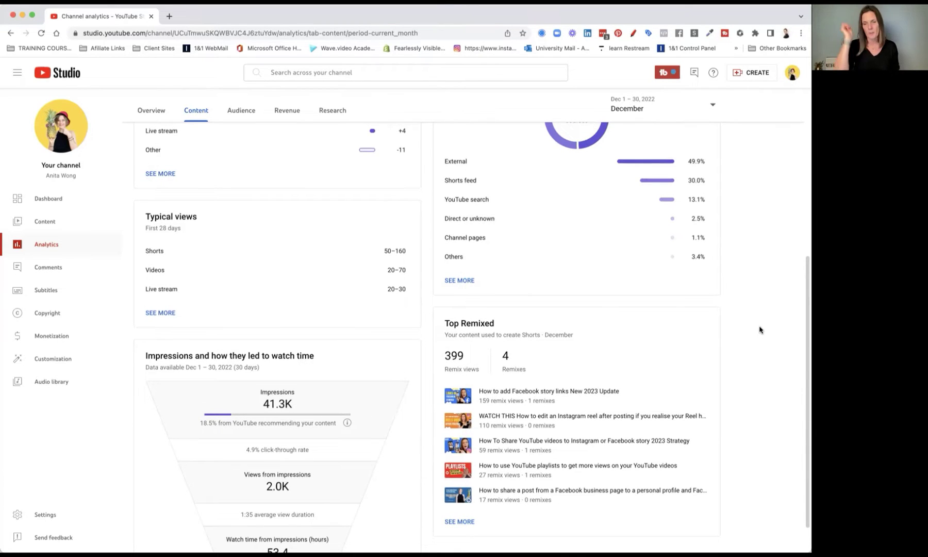
scroll(759, 330, "down", 2)
scroll(760, 330, "up", 7)
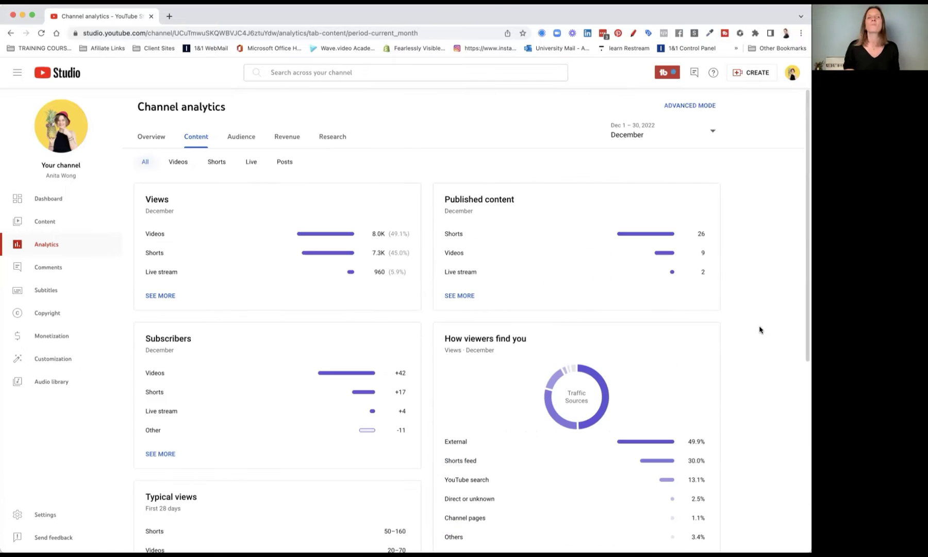
View Audience and Research tabs, toggling viewers' searches and YouTube-wide searches, then return to Dashboard
left_click(248, 139)
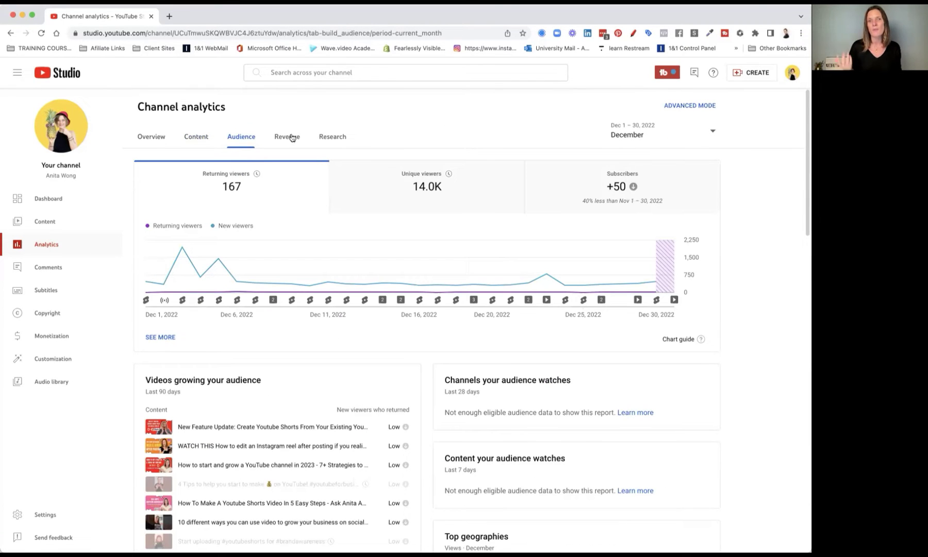
left_click(333, 138)
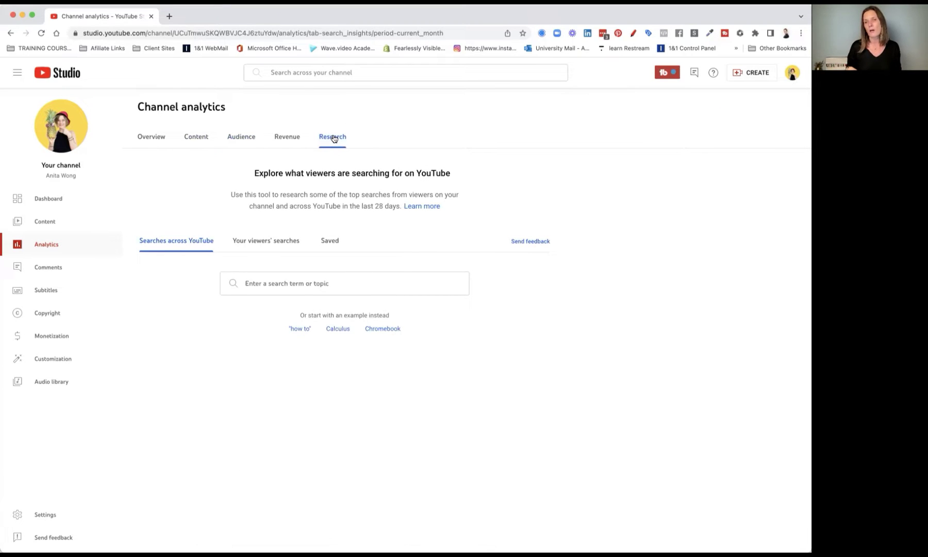
left_click(247, 242)
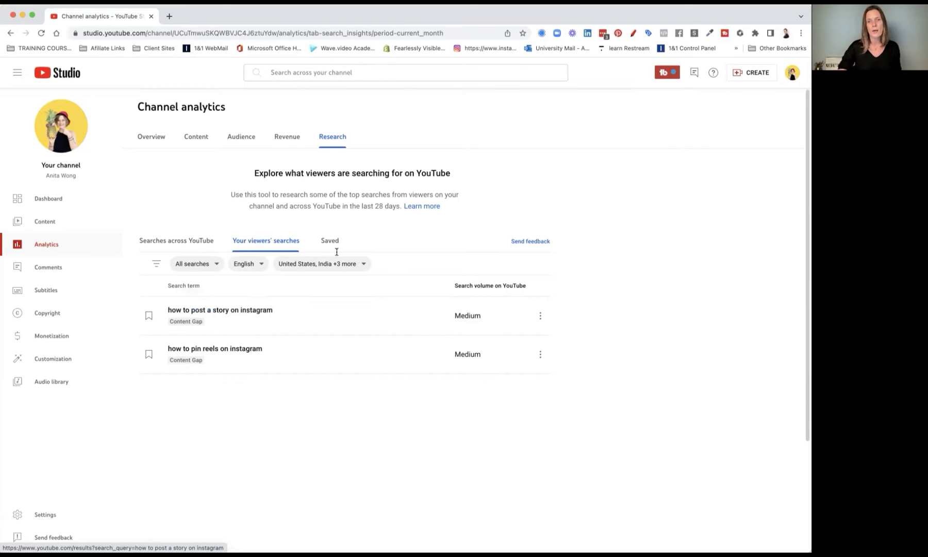
left_click(175, 244)
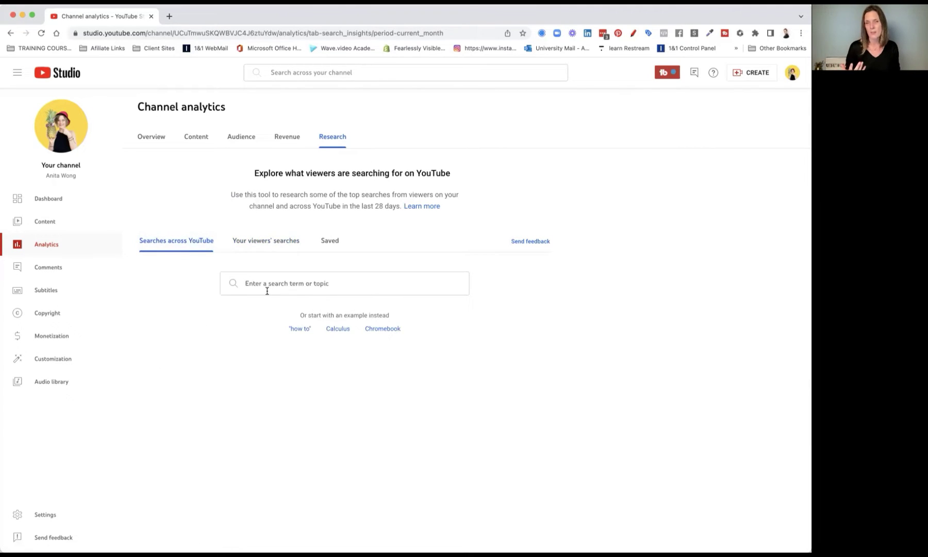
left_click(52, 199)
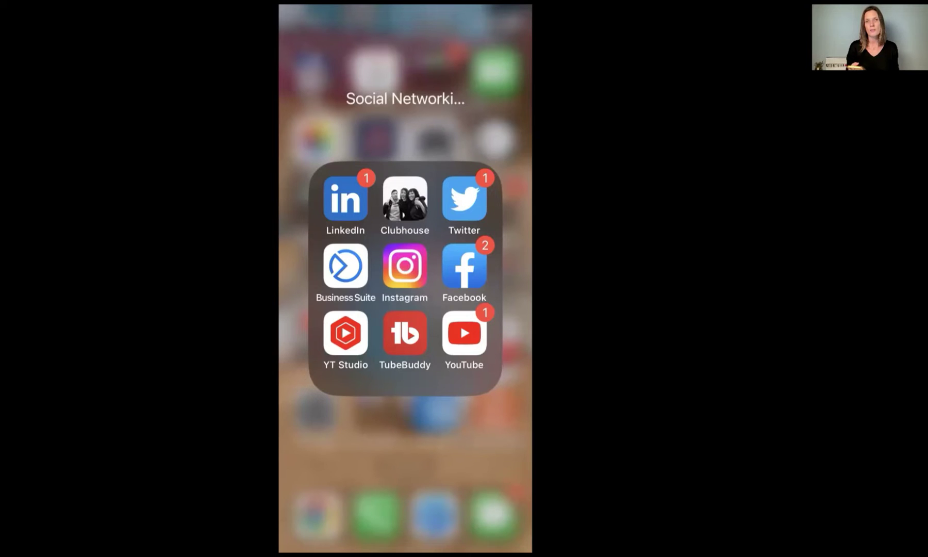
Launch the YT Studio app from the phone's Social Networking folder
mouse_move(313, 320)
left_mouse_down()
mouse_move(369, 308)
mouse_move(381, 339)
mouse_move(367, 375)
mouse_move(324, 376)
mouse_move(316, 312)
left_mouse_up()
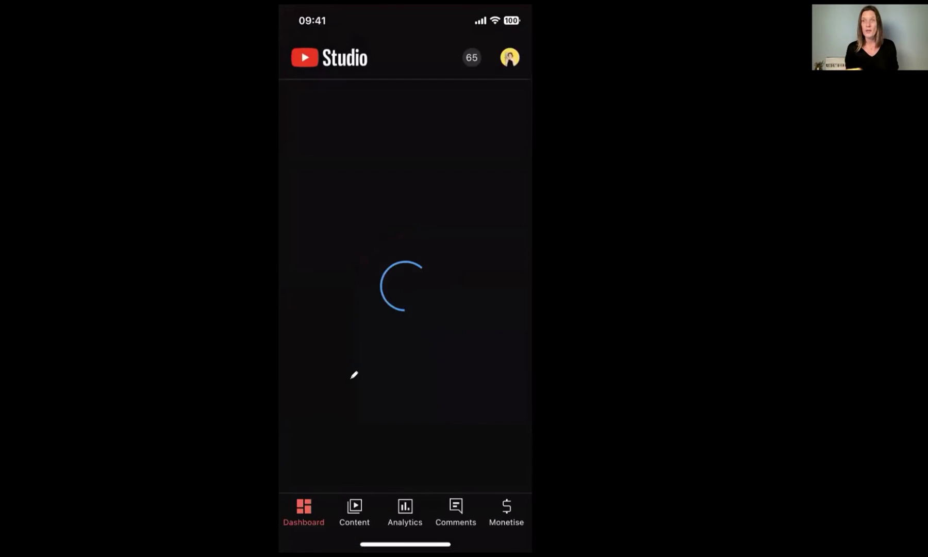
mouse_move(484, 54)
left_mouse_down()
mouse_move(491, 39)
mouse_move(530, 49)
mouse_move(504, 78)
mouse_move(487, 41)
left_mouse_up()
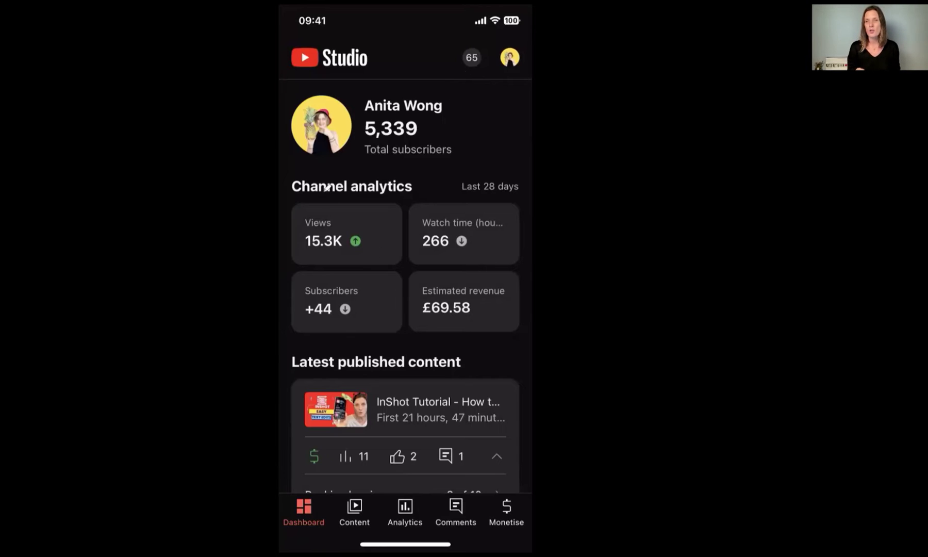
mouse_move(301, 168)
left_mouse_down()
mouse_move(525, 174)
mouse_move(490, 195)
mouse_move(353, 197)
mouse_move(293, 187)
mouse_move(286, 174)
mouse_move(309, 168)
left_mouse_up()
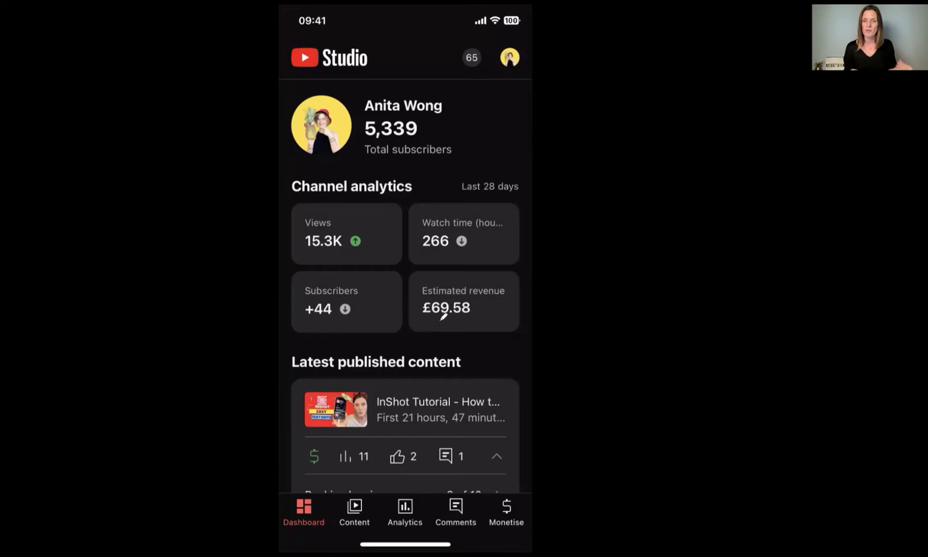
Scroll the app Dashboard past recent video stats to Latest comments and back
scroll(444, 317, "down", 5)
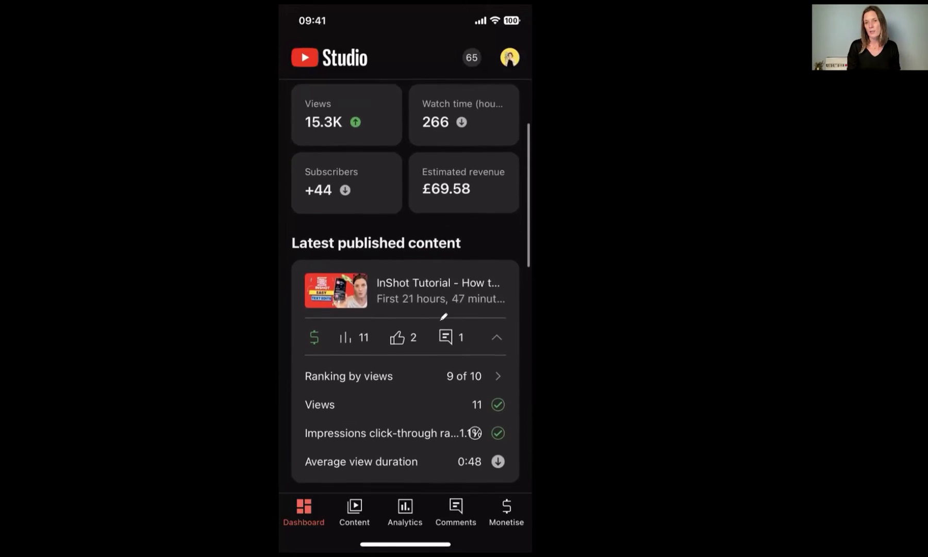
scroll(444, 316, "down", 10)
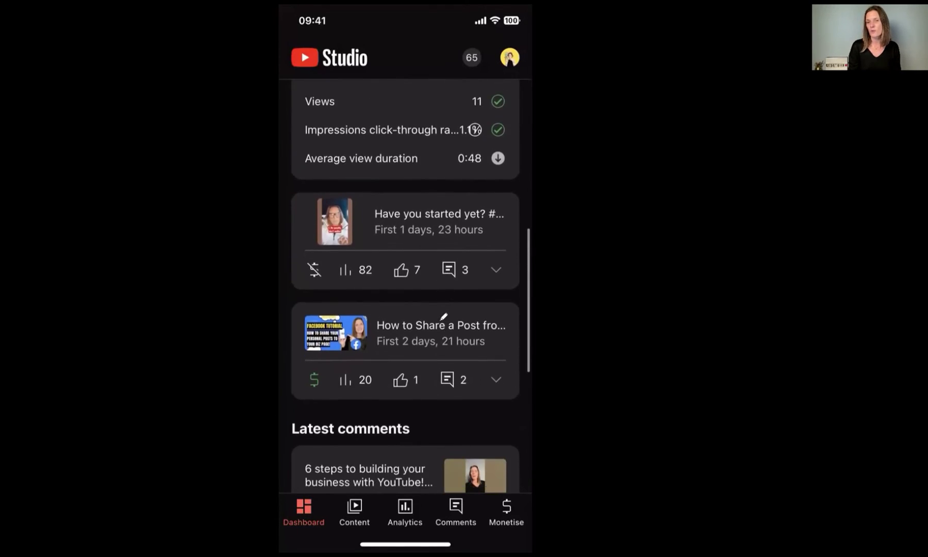
scroll(443, 316, "down", 8)
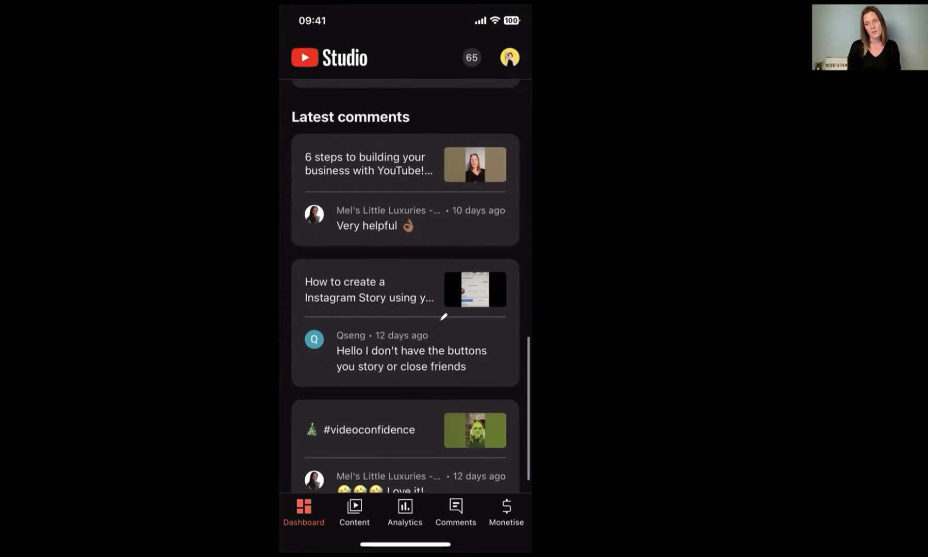
scroll(444, 316, "down", 1)
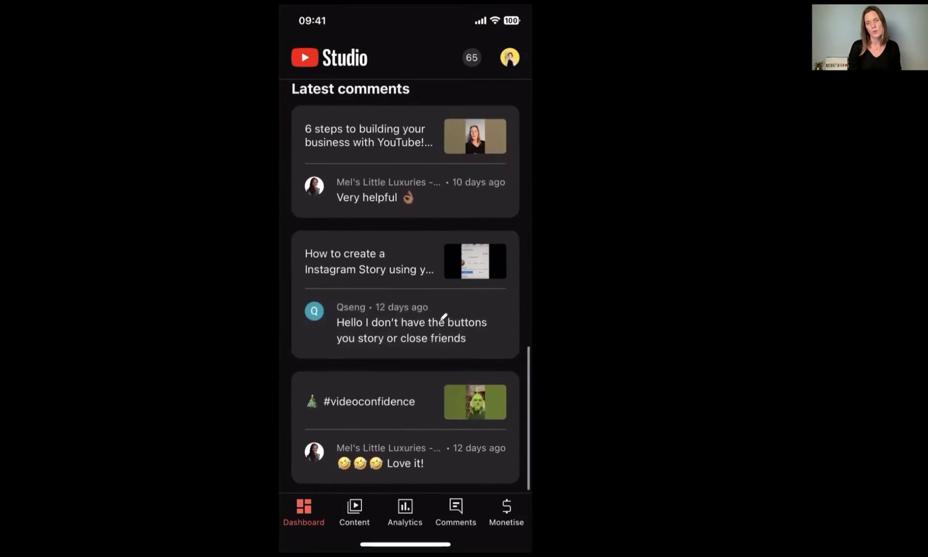
scroll(443, 316, "up", 15)
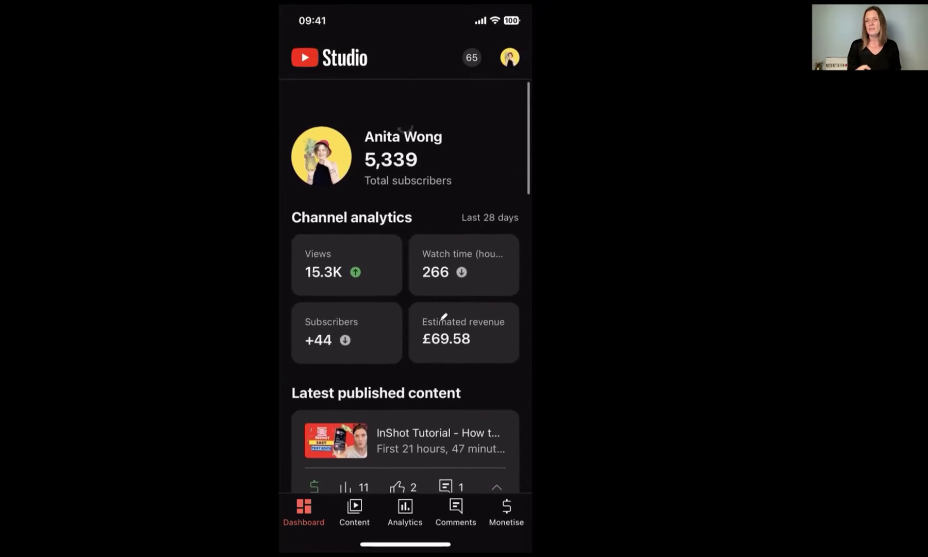
mouse_move(328, 510)
left_mouse_down()
mouse_move(373, 492)
mouse_move(346, 534)
mouse_move(331, 508)
left_mouse_up()
Browse the uploaded Videos list, then show the Analytics overview with 15,323 views and £69.58 revenue
left_click(332, 508)
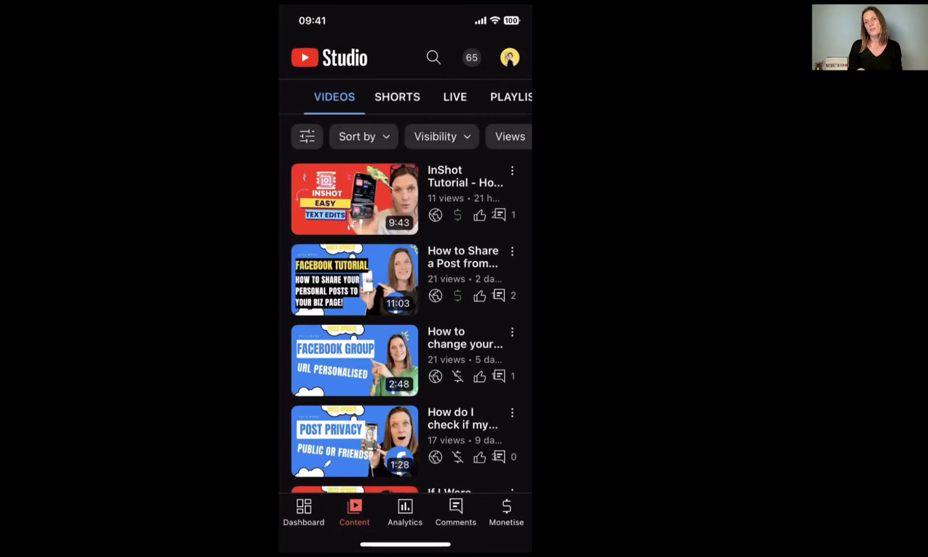
left_click(334, 82)
left_click(382, 86)
left_click(454, 82)
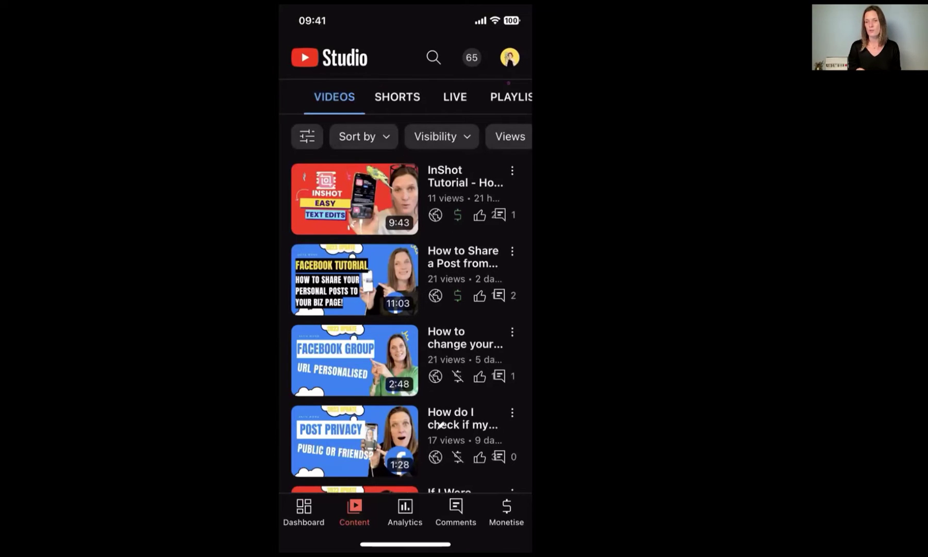
scroll(444, 449, "down", 5)
scroll(444, 449, "up", 6)
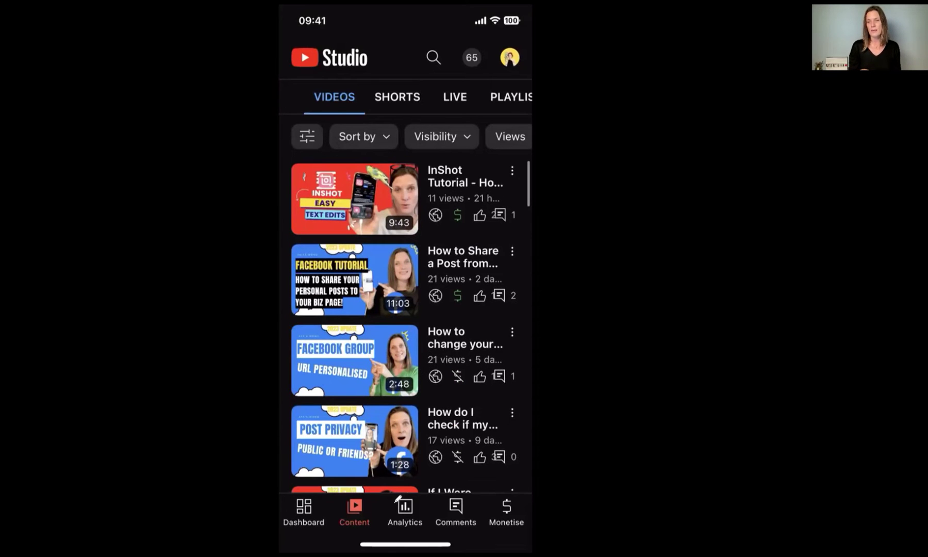
mouse_move(384, 503)
left_mouse_down()
mouse_move(426, 490)
mouse_move(419, 532)
mouse_move(379, 530)
mouse_move(391, 493)
left_mouse_up()
left_click(405, 509)
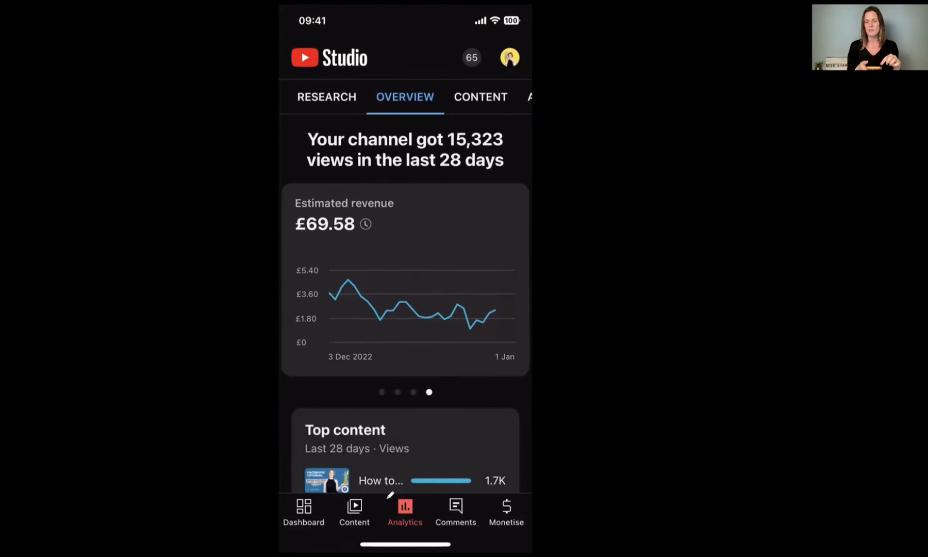
Scroll the Analytics overview, then open the CONTENT analytics breakdown
scroll(405, 304, "down", 5)
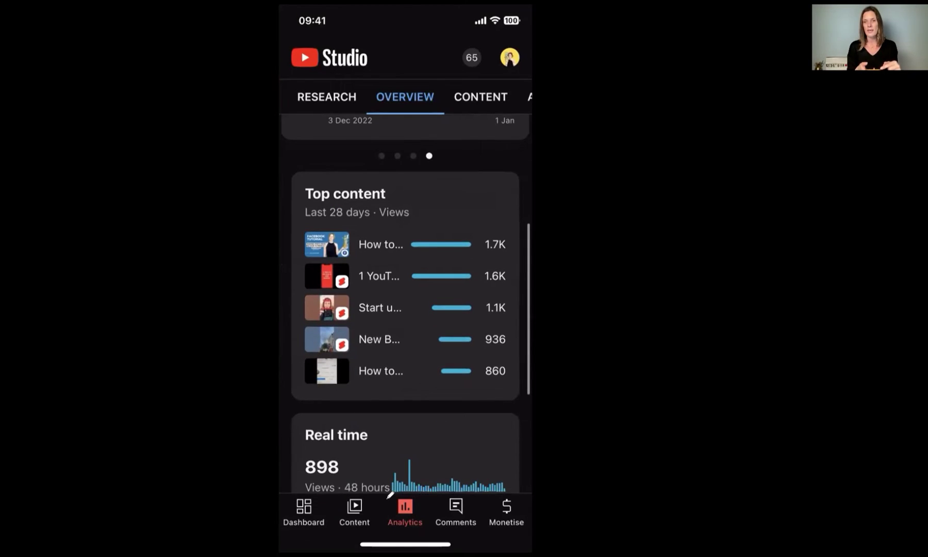
scroll(405, 304, "down", 4)
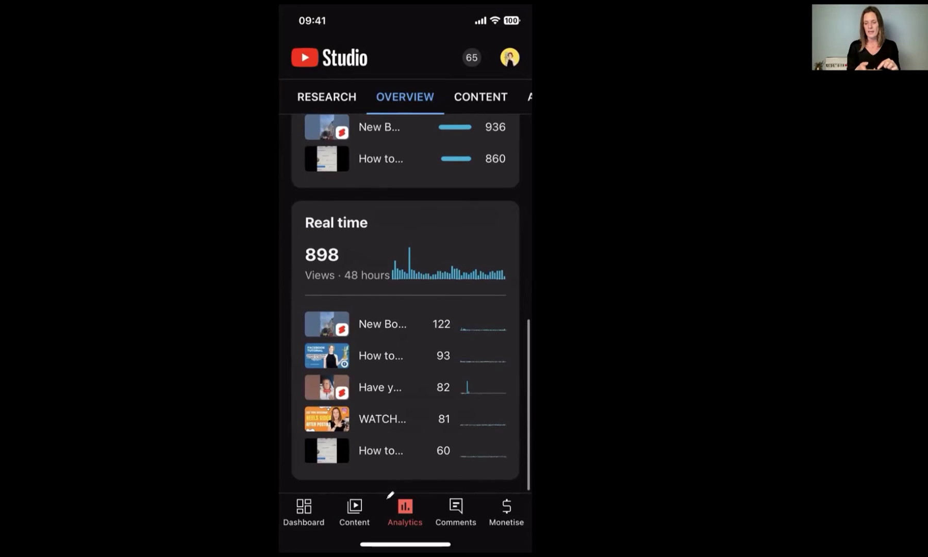
scroll(406, 304, "up", 9)
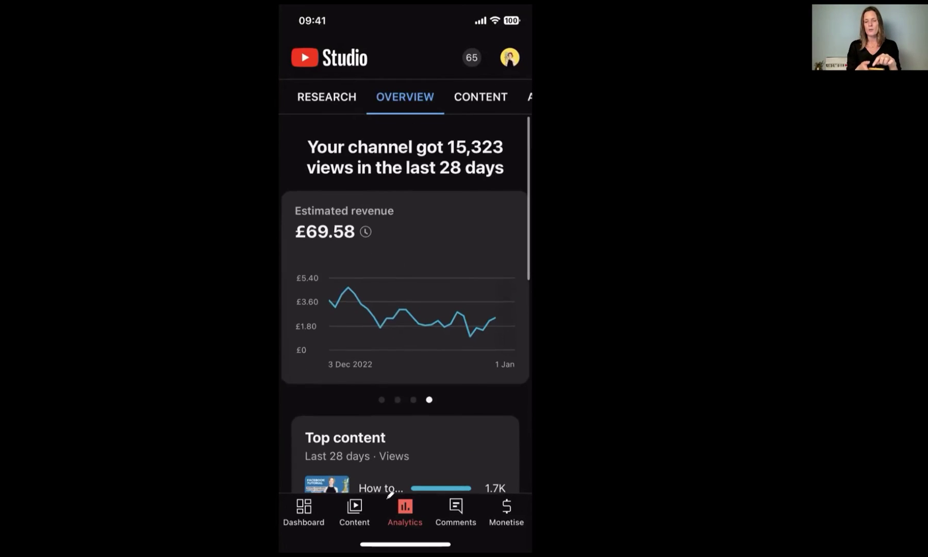
left_click(480, 97)
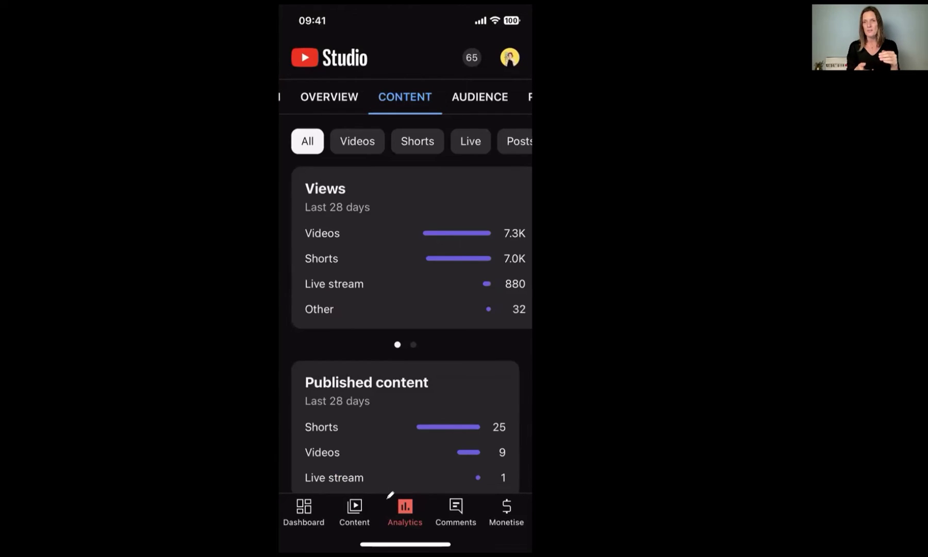
Scroll through the Content analytics cards, then switch to the AUDIENCE tab
scroll(405, 247, "right", 3)
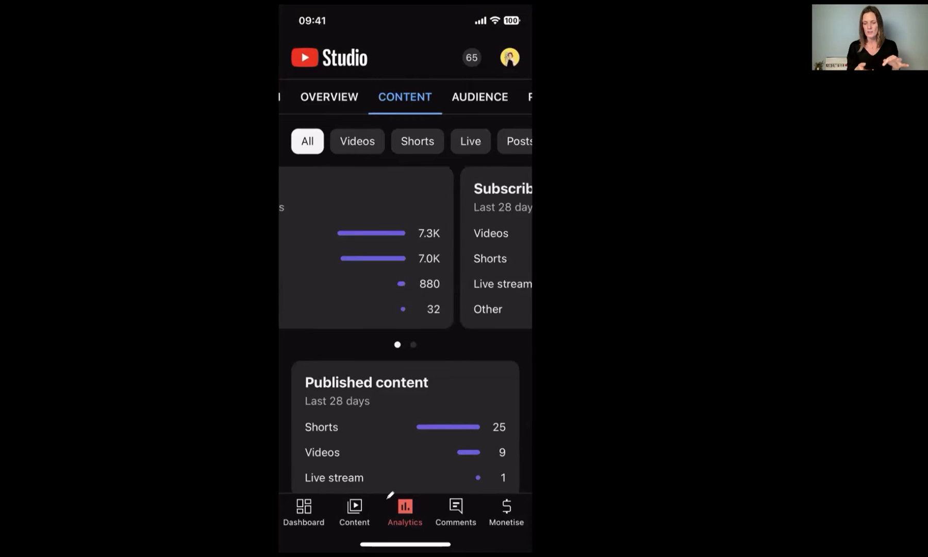
scroll(405, 305, "down", 2)
scroll(405, 304, "down", 3)
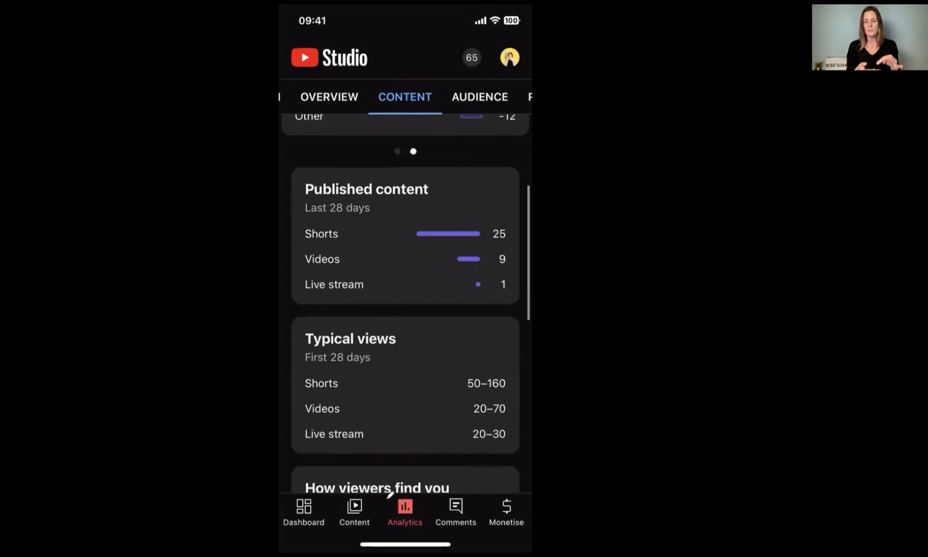
scroll(406, 304, "down", 5)
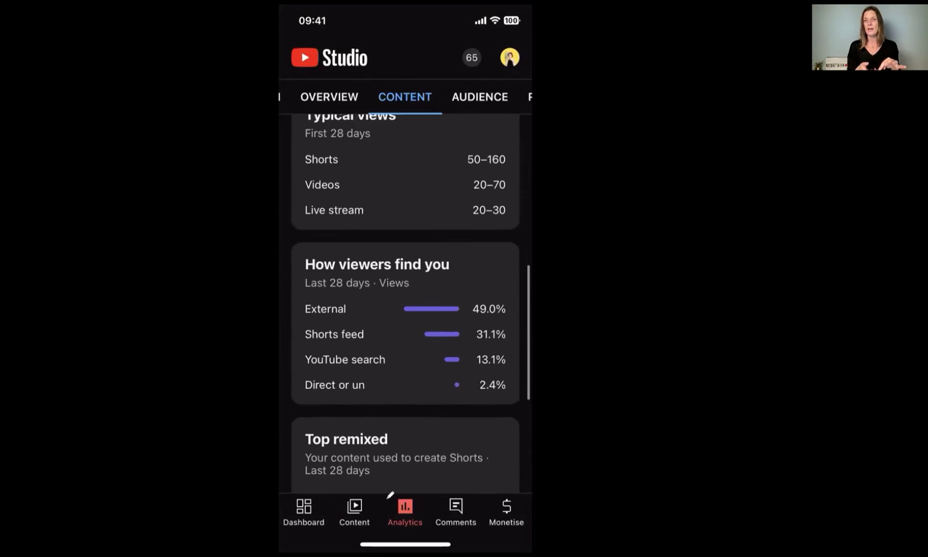
scroll(405, 304, "down", 4)
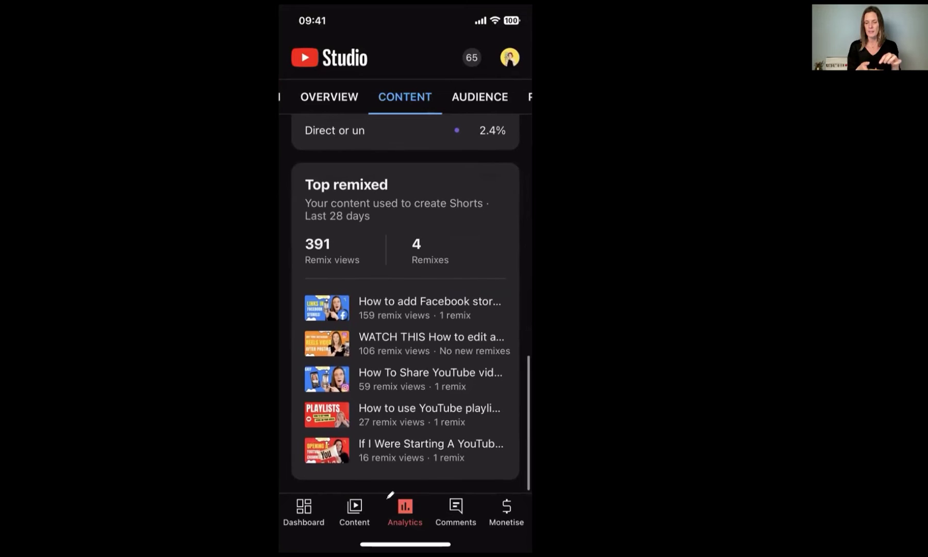
left_click(479, 97)
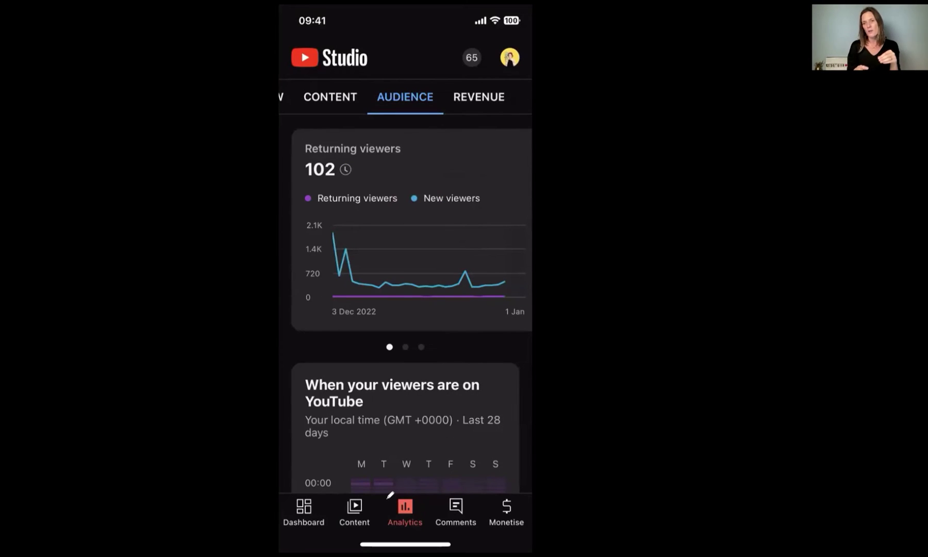
Scroll through the Audience cards, then show the list of unanswered published comments
scroll(405, 304, "down", 4)
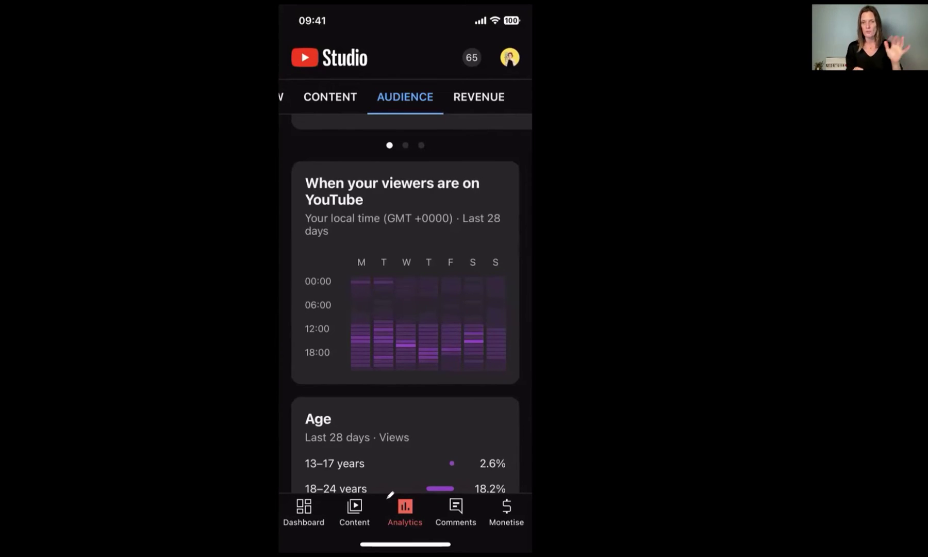
scroll(405, 304, "down", 6)
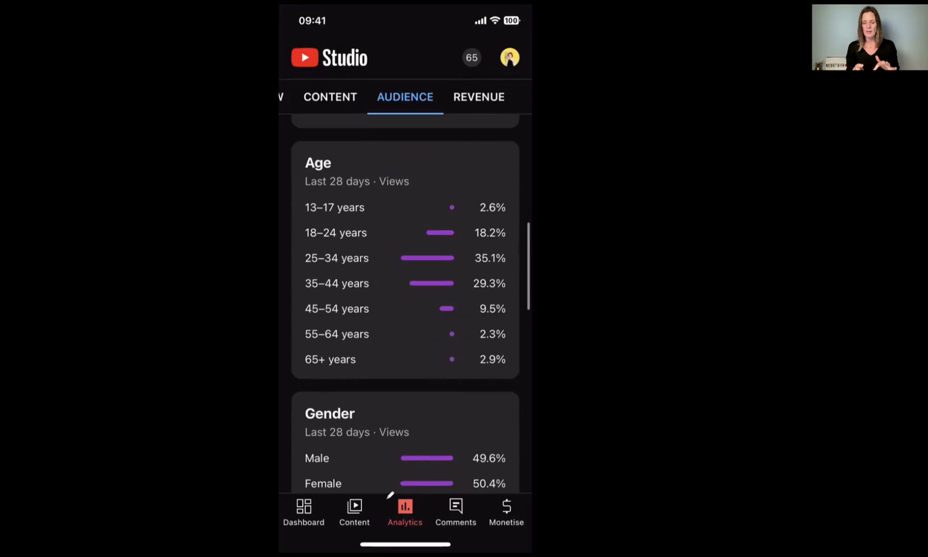
scroll(406, 304, "down", 5)
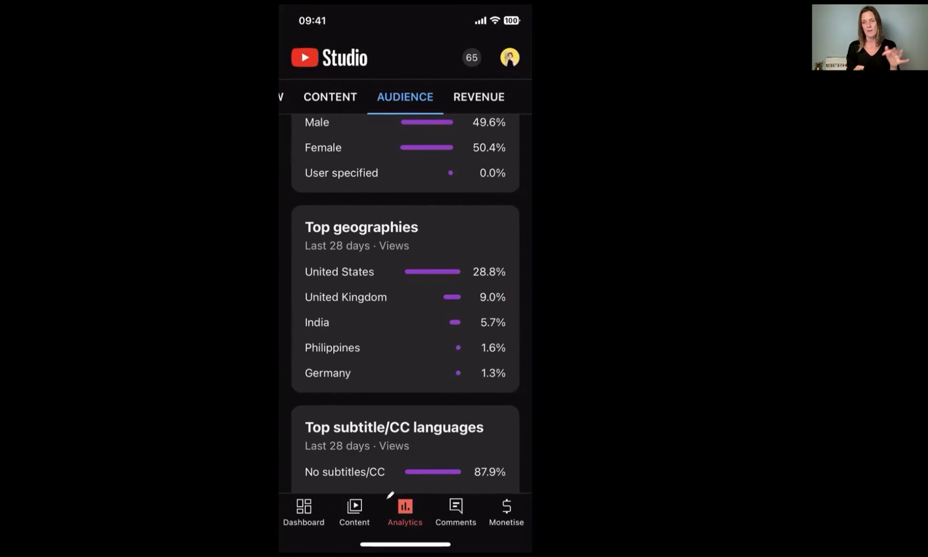
scroll(405, 304, "down", 5)
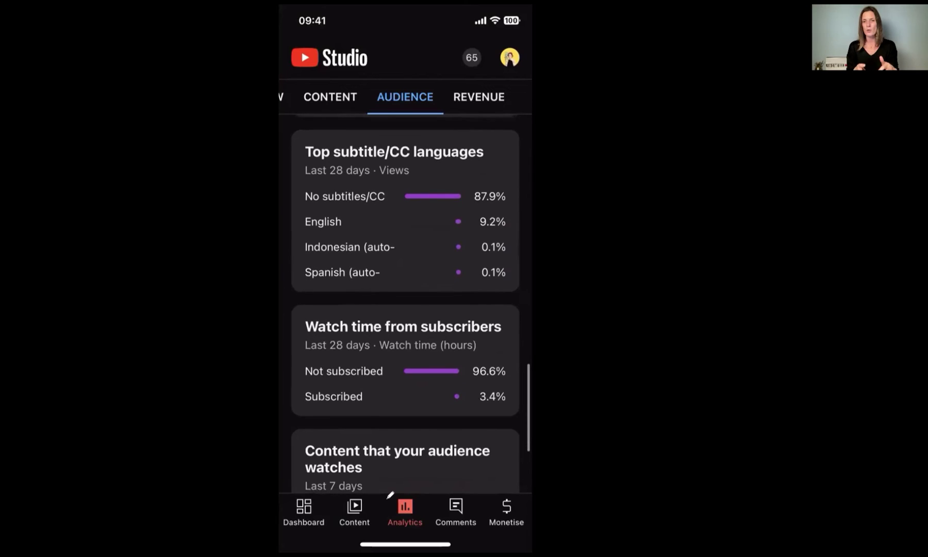
scroll(406, 304, "down", 3)
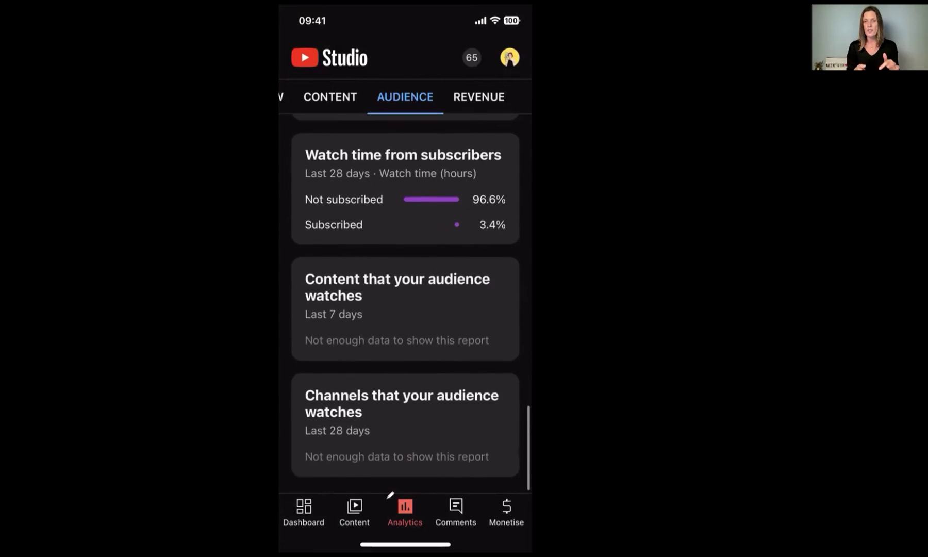
scroll(405, 305, "up", 15)
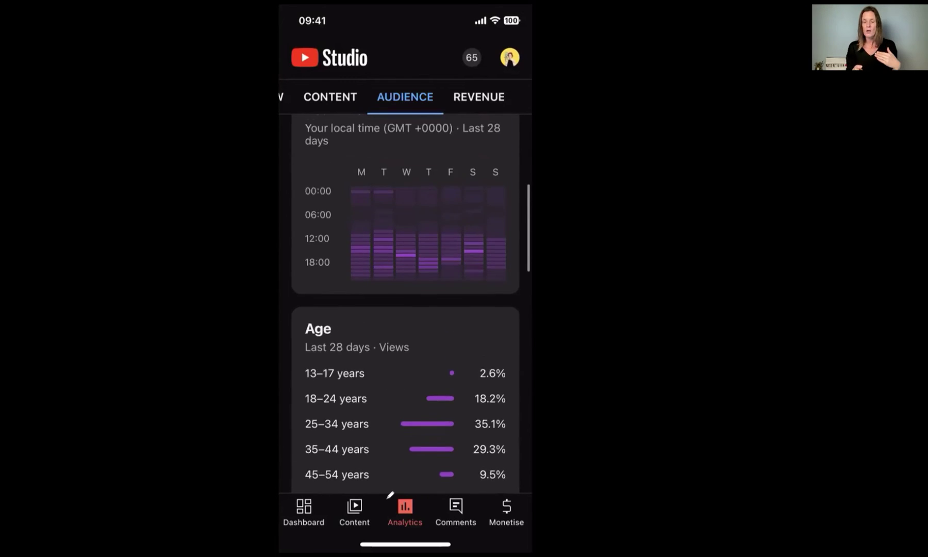
scroll(405, 304, "up", 5)
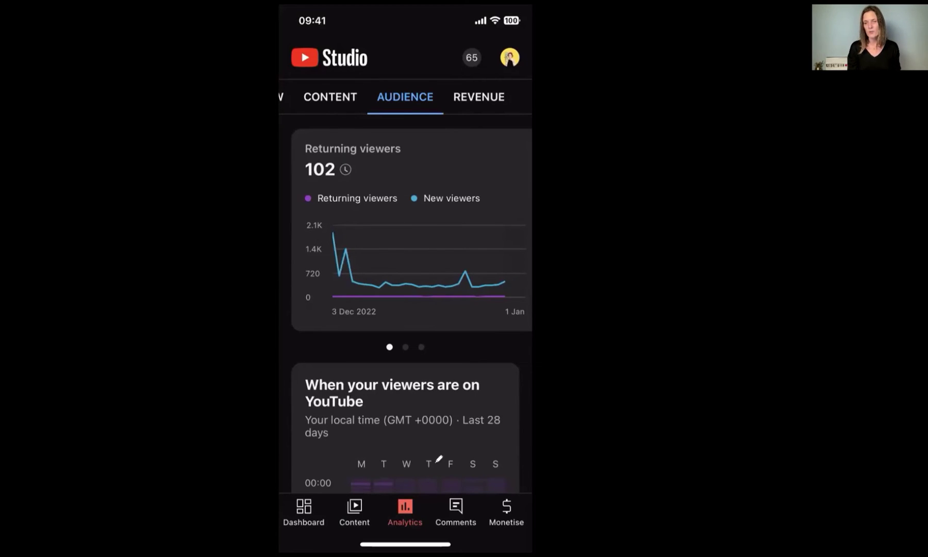
mouse_move(442, 490)
left_mouse_down()
mouse_move(493, 519)
mouse_move(423, 522)
left_mouse_up()
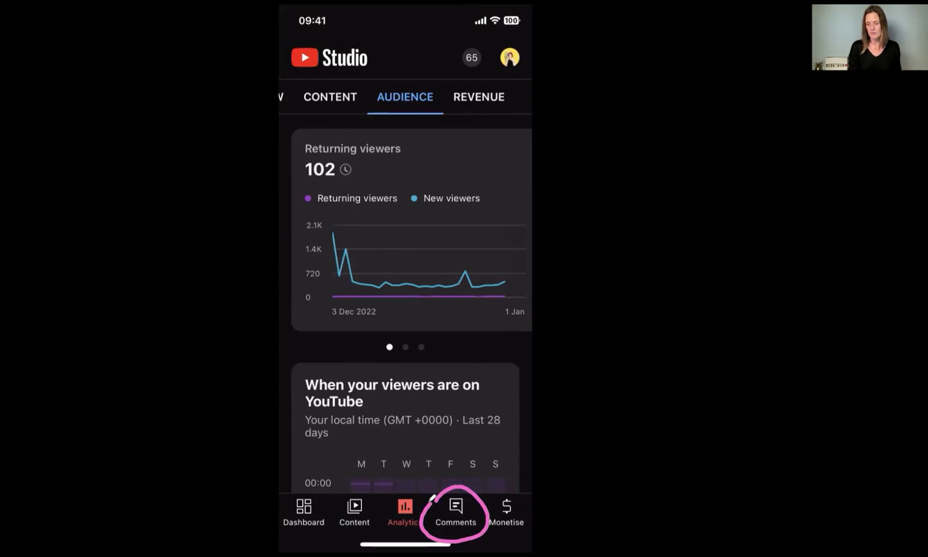
left_click(456, 509)
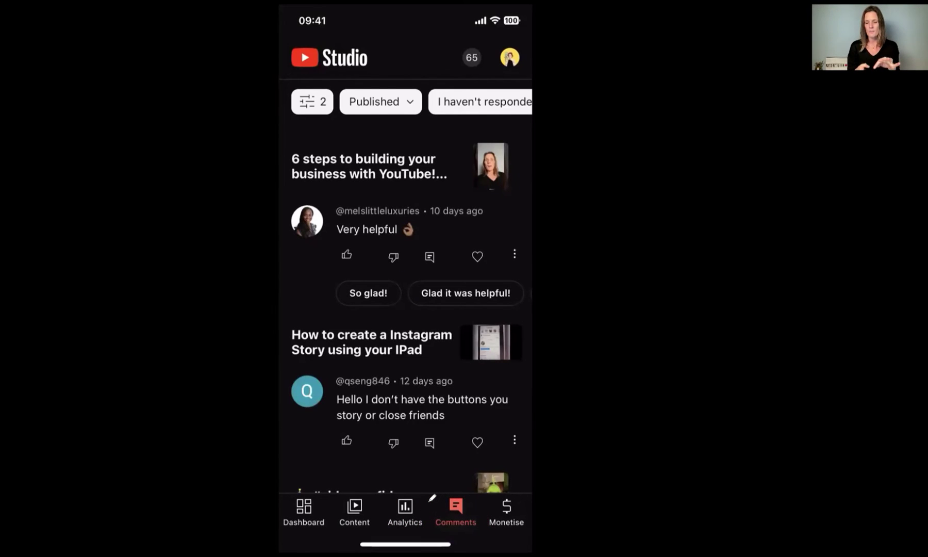
Like and heart the first 'Very helpful' comment, then send the suggested reply 'Glad it was helpful!'
left_click(346, 253)
left_click(477, 255)
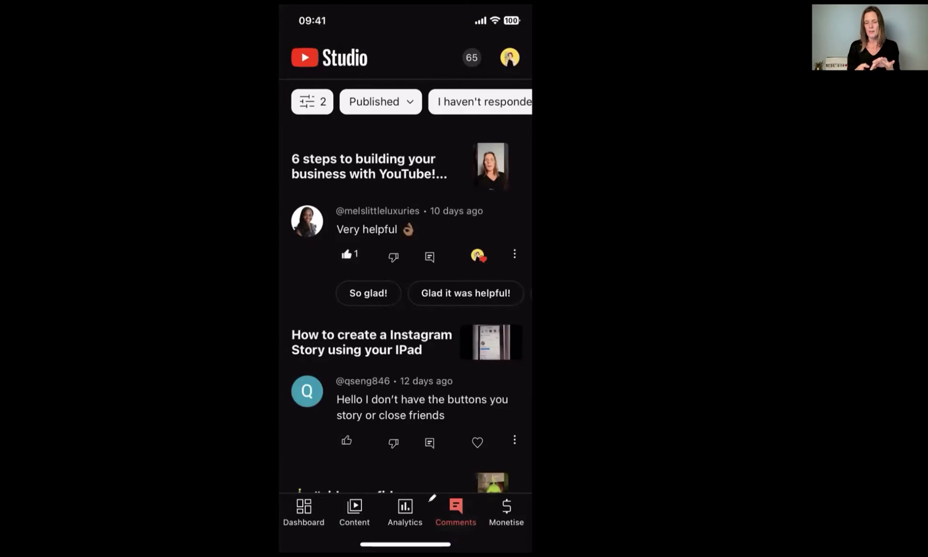
left_click(465, 293)
left_click(509, 279)
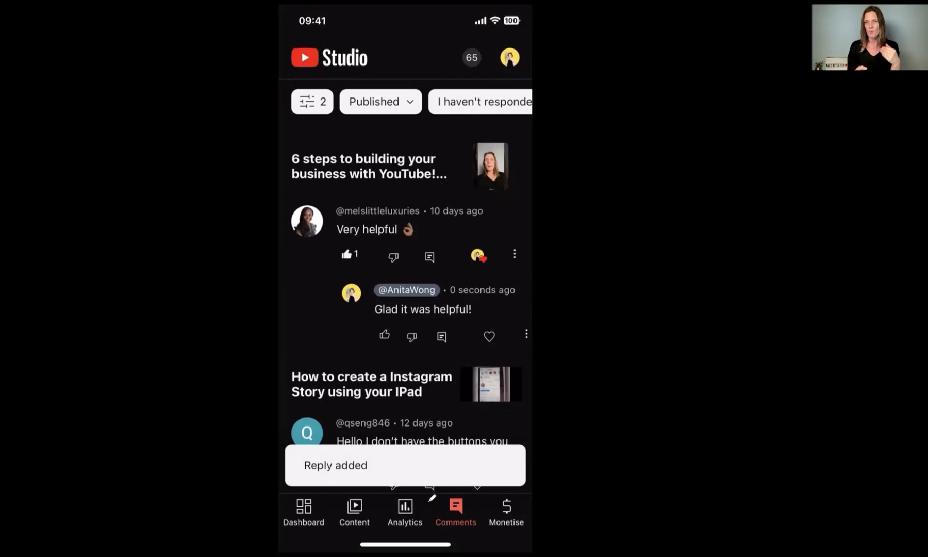
scroll(406, 310, "down", 3)
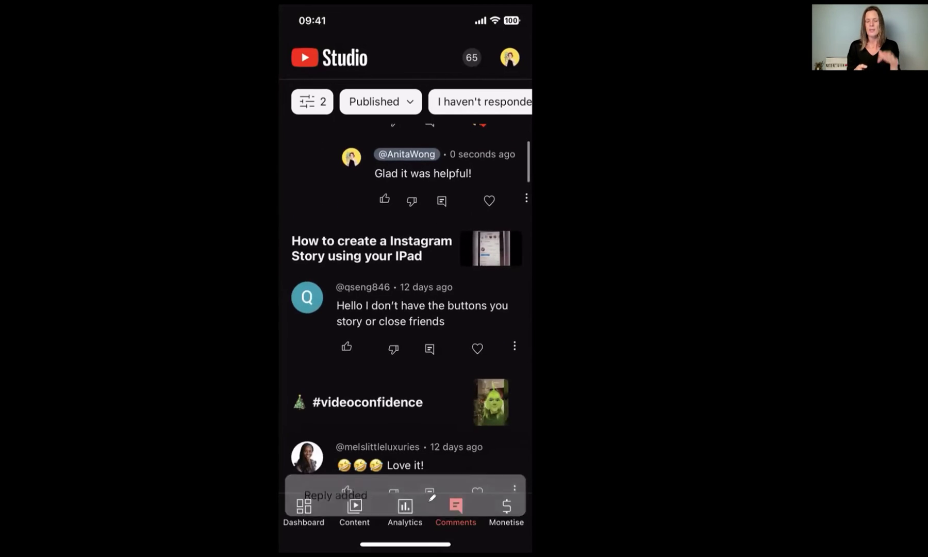
scroll(405, 310, "up", 3)
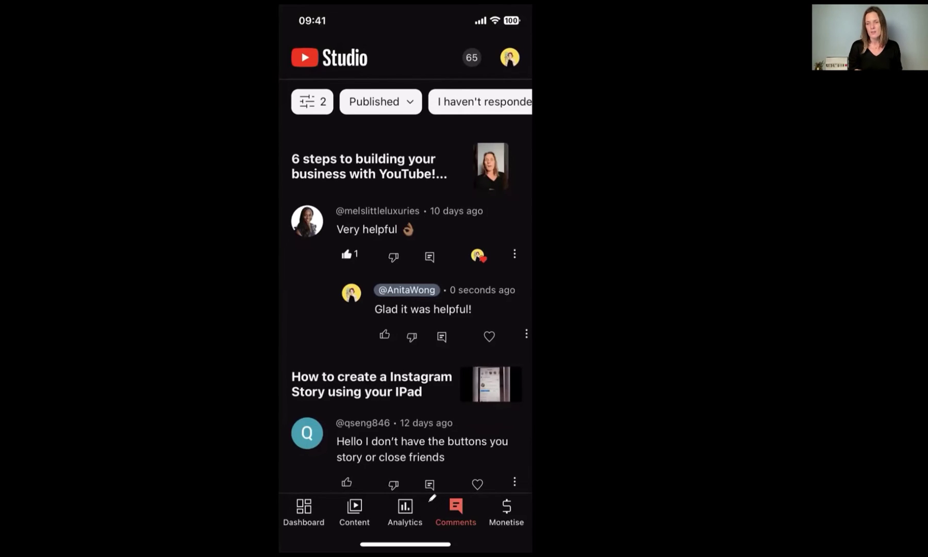
Return to the Dashboard showing 15.3K views, 266 watch hours, +44 subscribers and £69.58 revenue
left_click(303, 510)
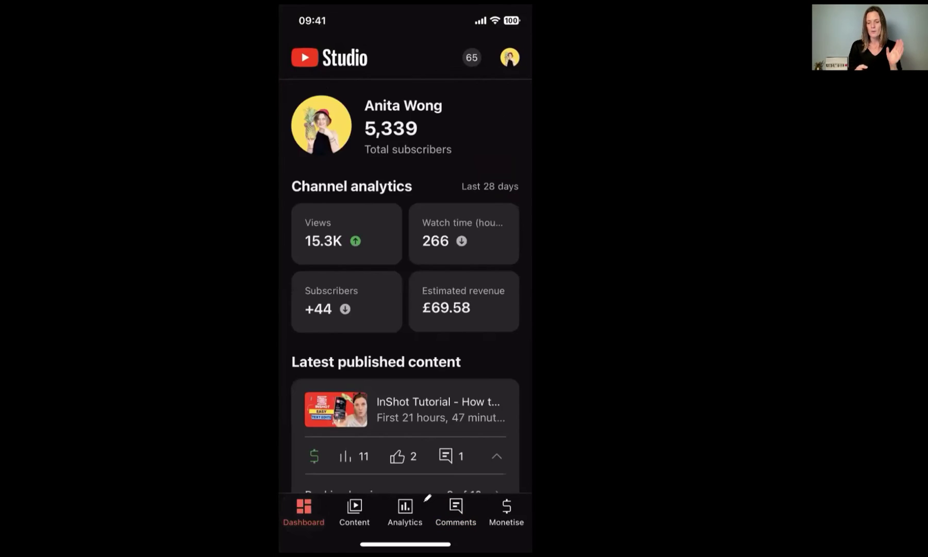